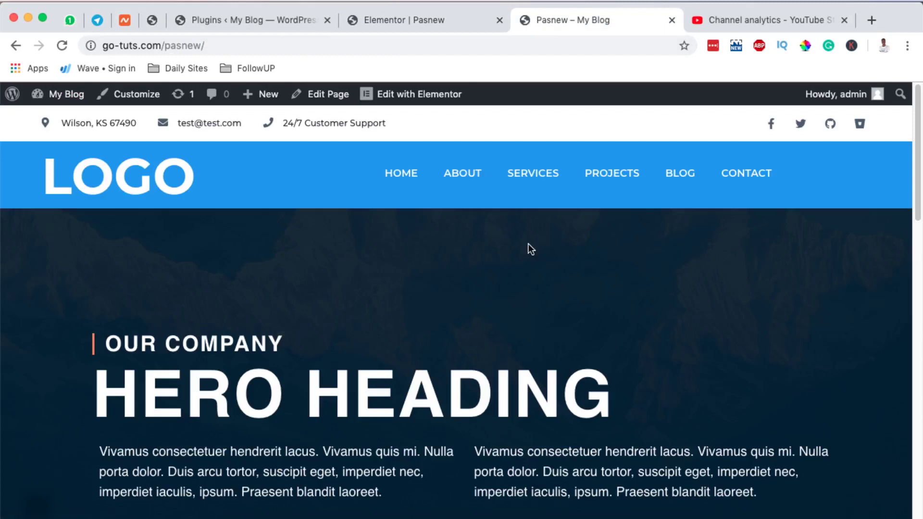
Return to WordPress admin and open Plugins > Add New
scroll(320, 421, down, 1)
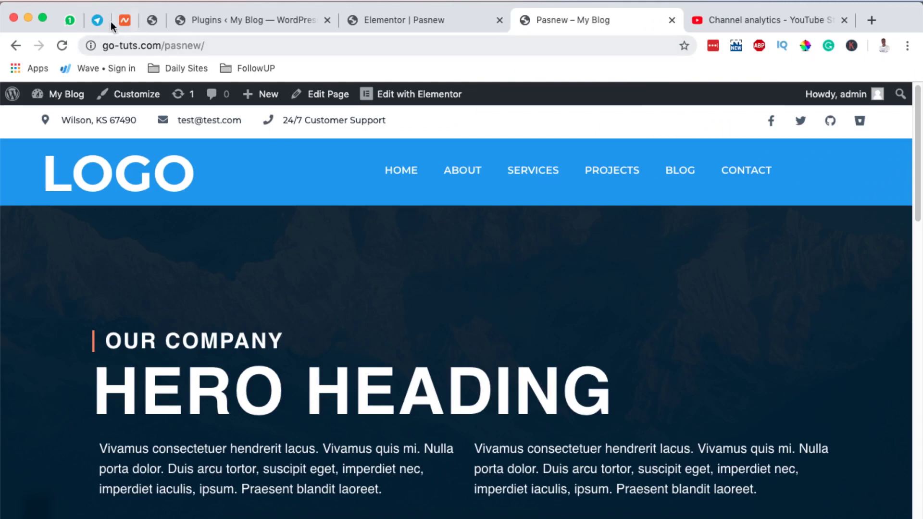
click(151, 21)
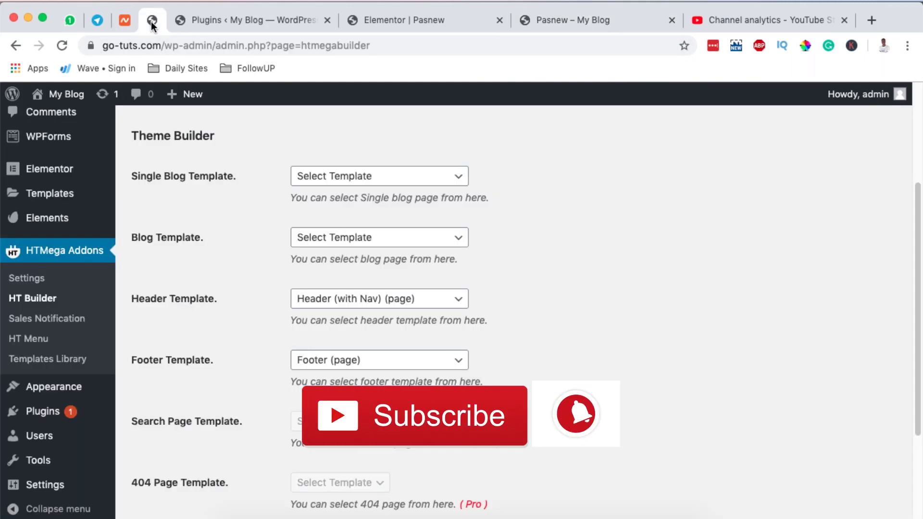
mouse_move(22, 420)
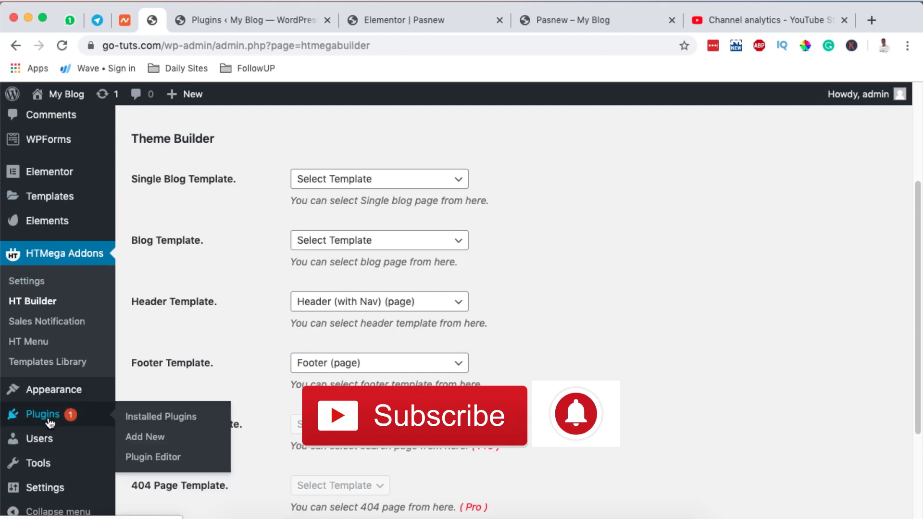
click(151, 438)
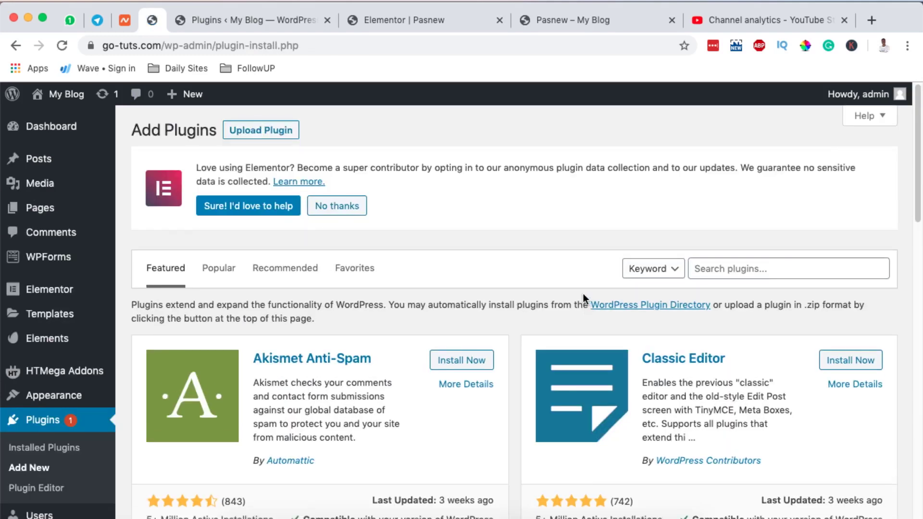
Search plugins for 'envato' and confirm Envato Elements – Photos & Elementor Templates is Active
click(707, 260)
text(ev)
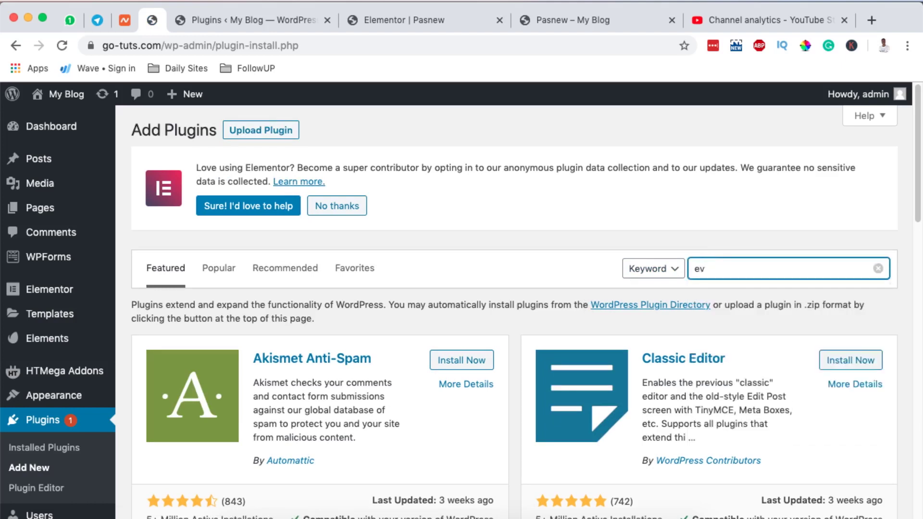
key(BackSpace)
text(nvator)
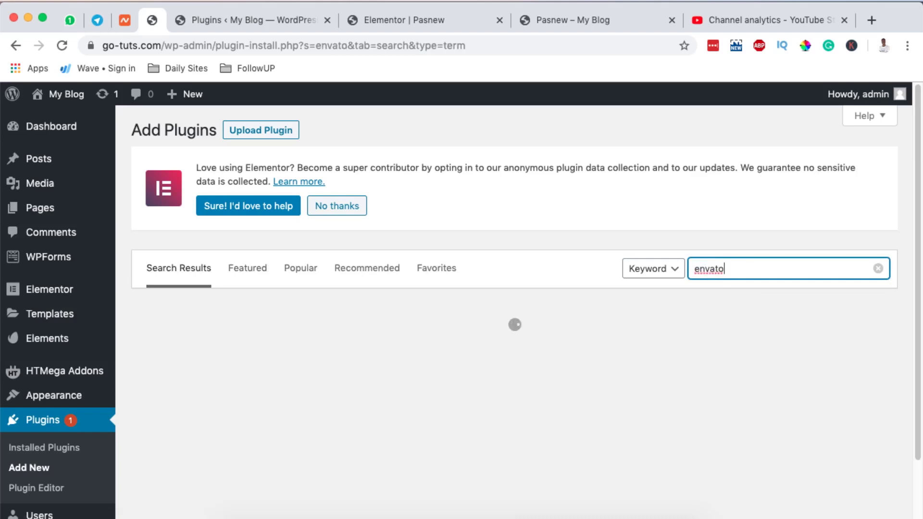
scroll(474, 351, down, 2)
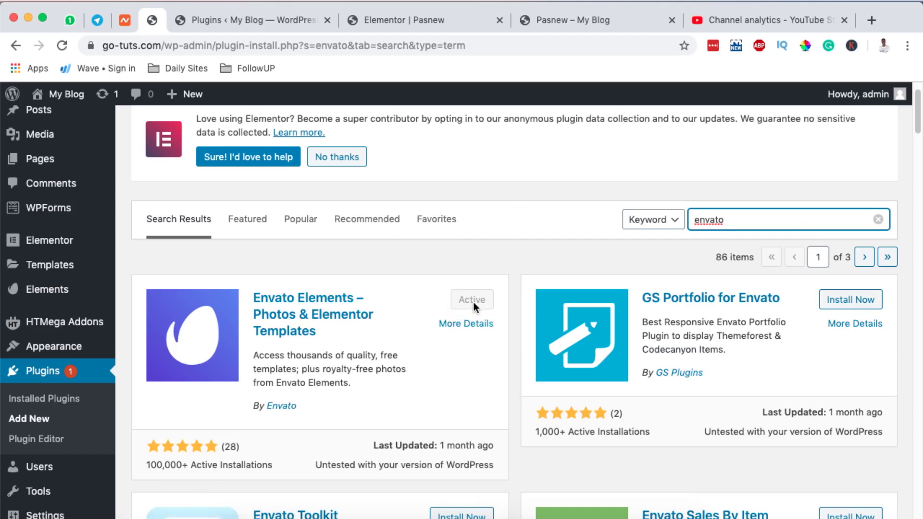
scroll(471, 310, down, 2)
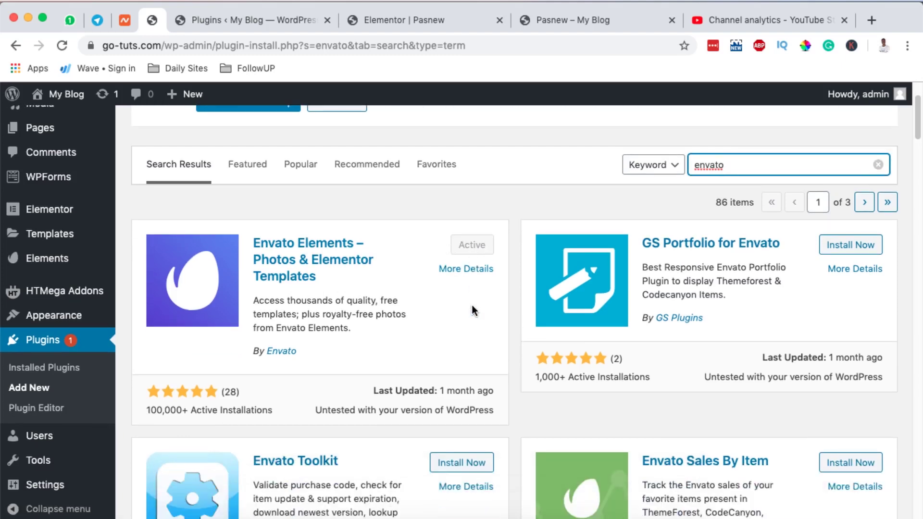
mouse_move(55, 259)
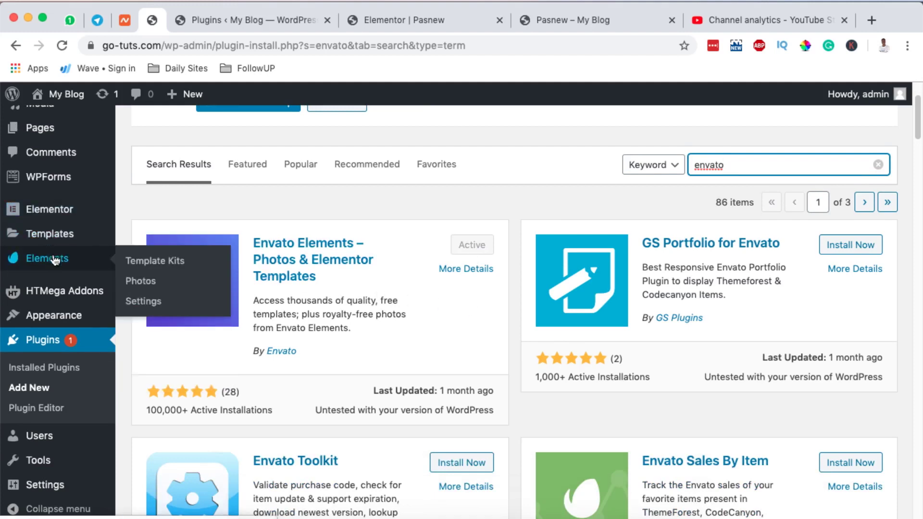
Open Envato Elements and switch its Elementor catalogue from template kits to Blocks
click(55, 260)
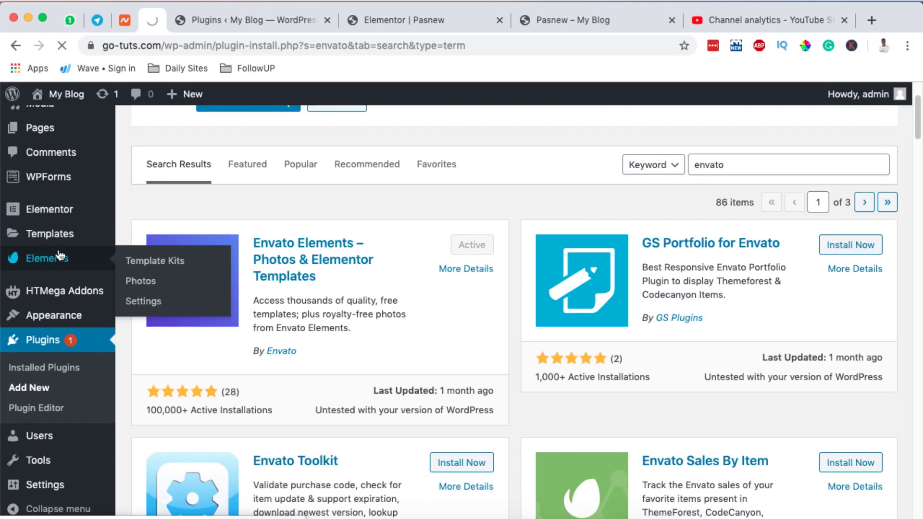
scroll(487, 220, down, 8)
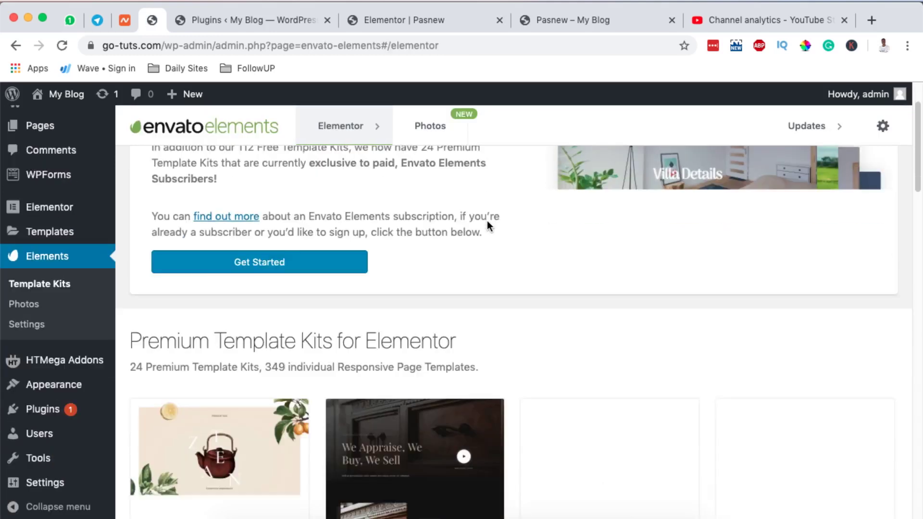
scroll(488, 219, down, 5)
scroll(483, 219, up, 12)
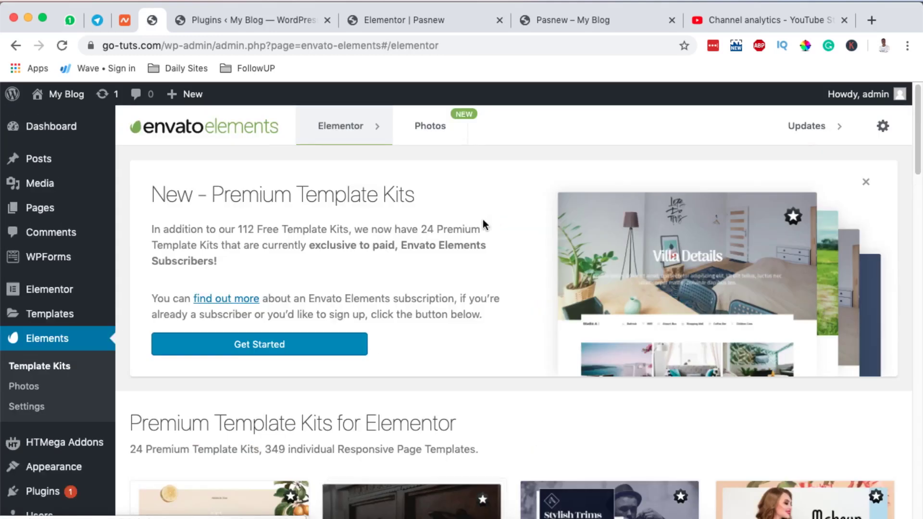
click(354, 133)
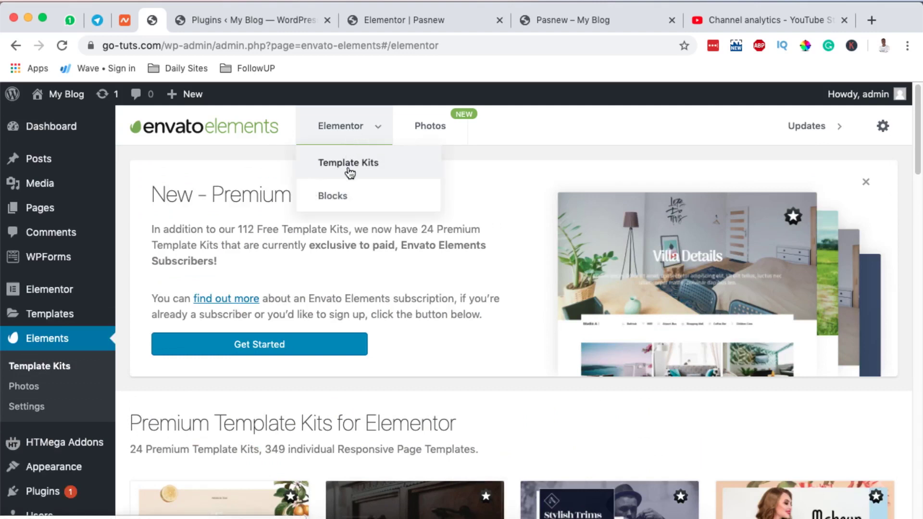
click(339, 201)
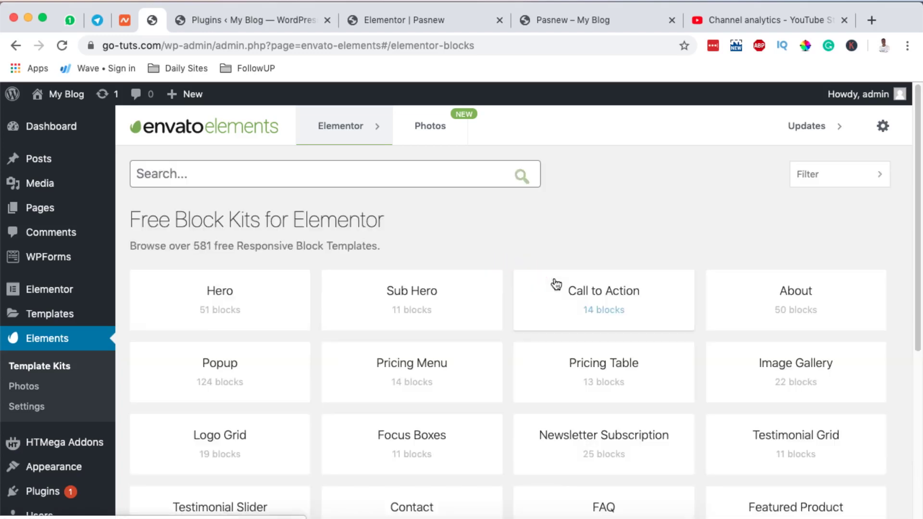
scroll(576, 291, down, 3)
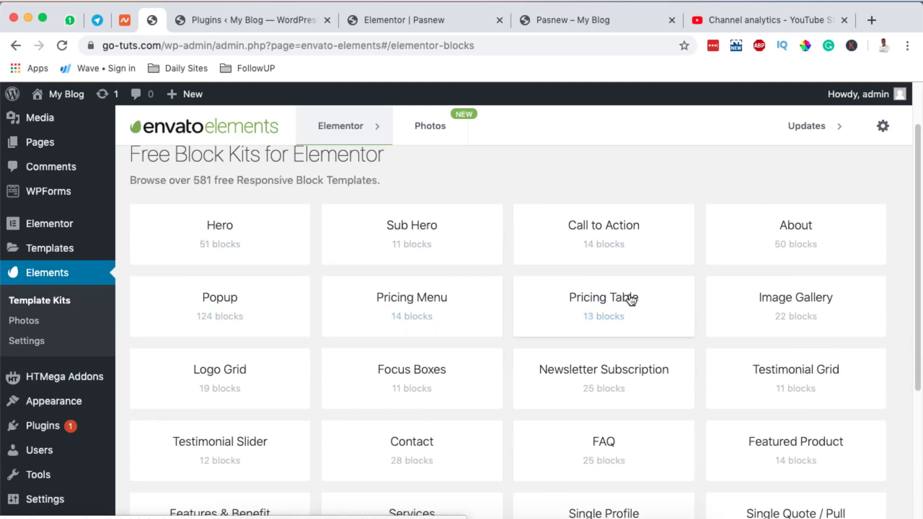
scroll(630, 306, down, 6)
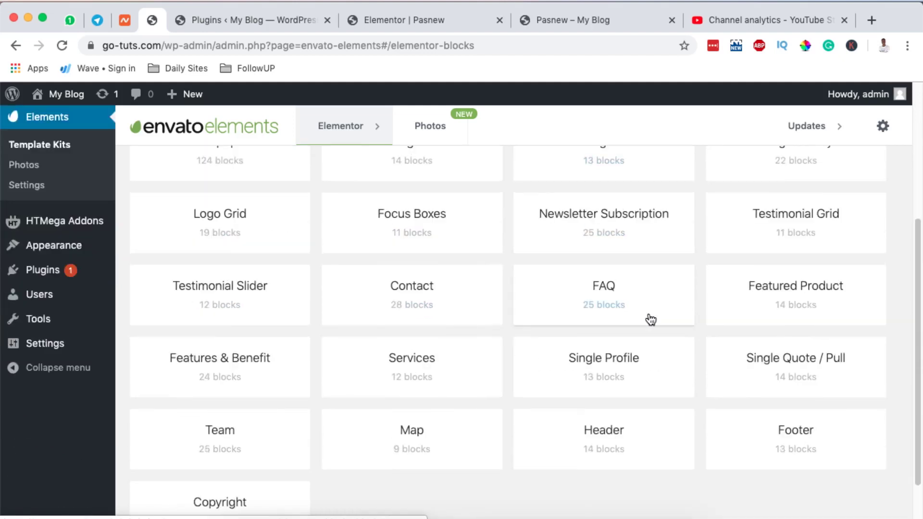
Import the blue LOGO Header (with Nav) block despite the warning, then return to all block kits
click(604, 435)
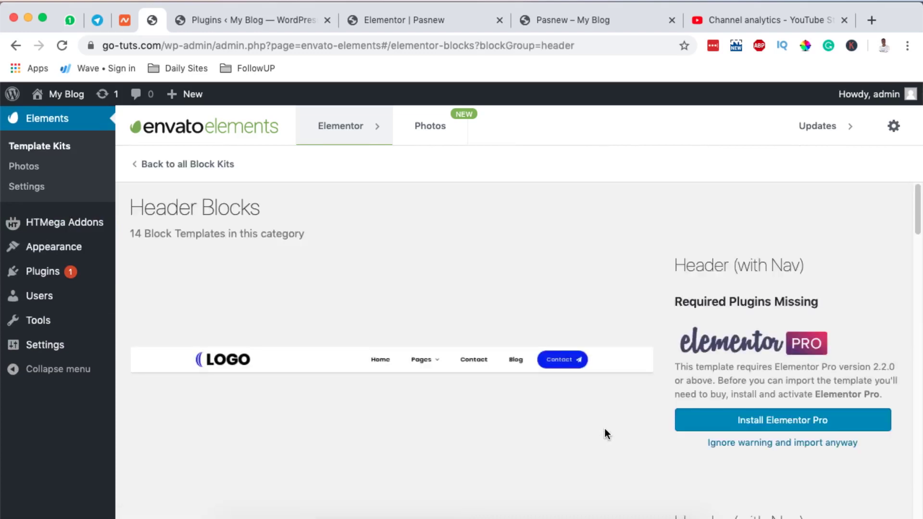
scroll(529, 337, down, 3)
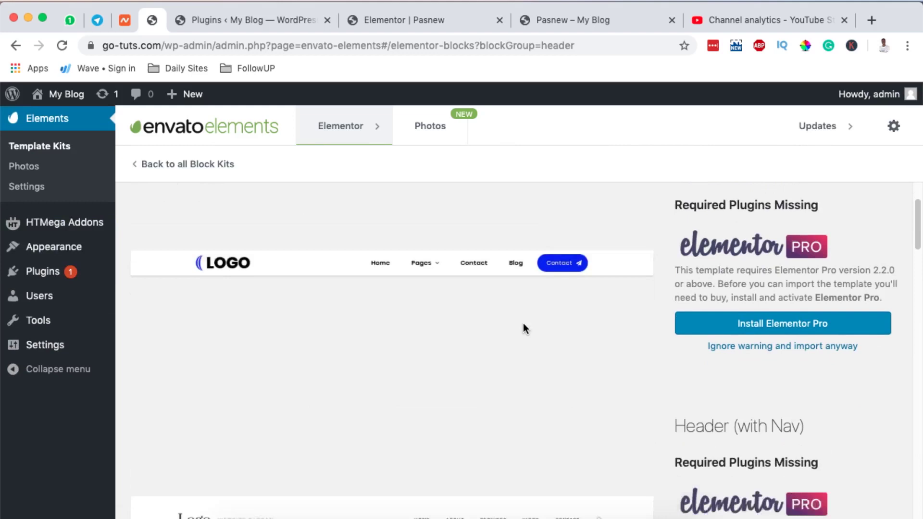
scroll(524, 322, down, 5)
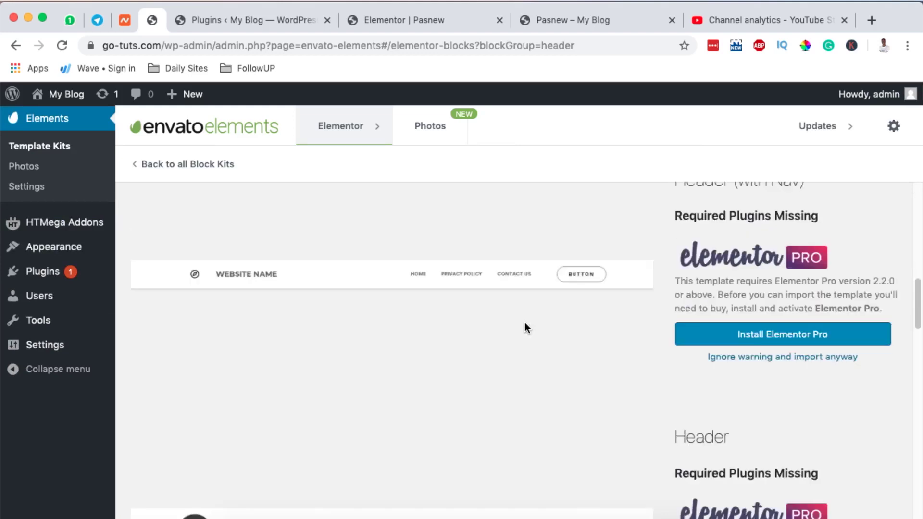
scroll(524, 322, down, 8)
scroll(524, 322, down, 12)
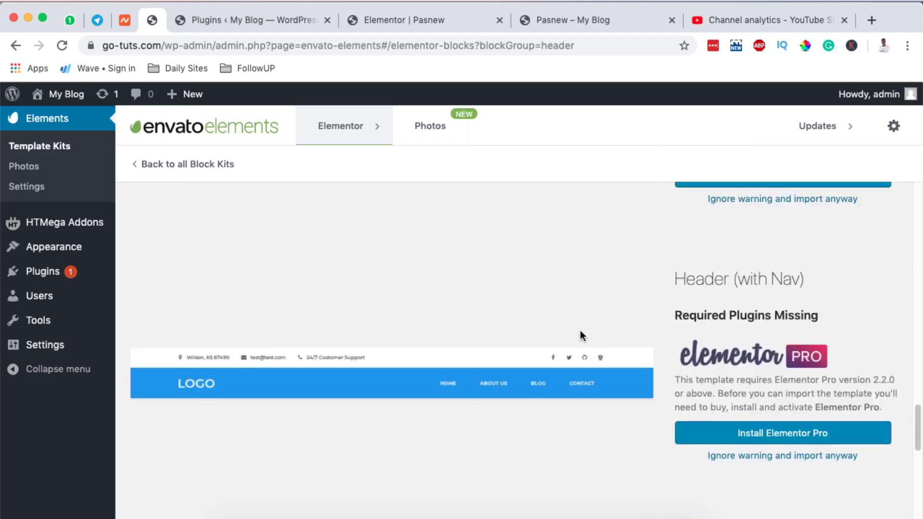
scroll(577, 334, down, 1)
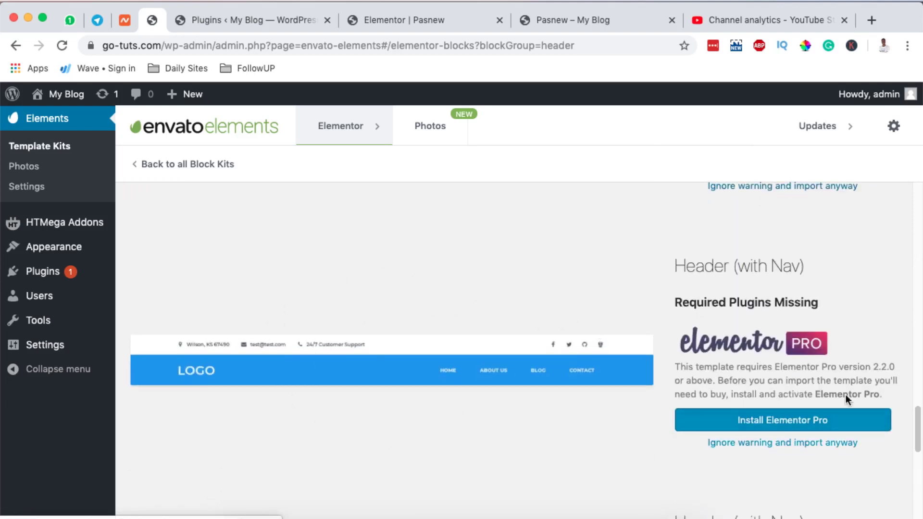
click(753, 443)
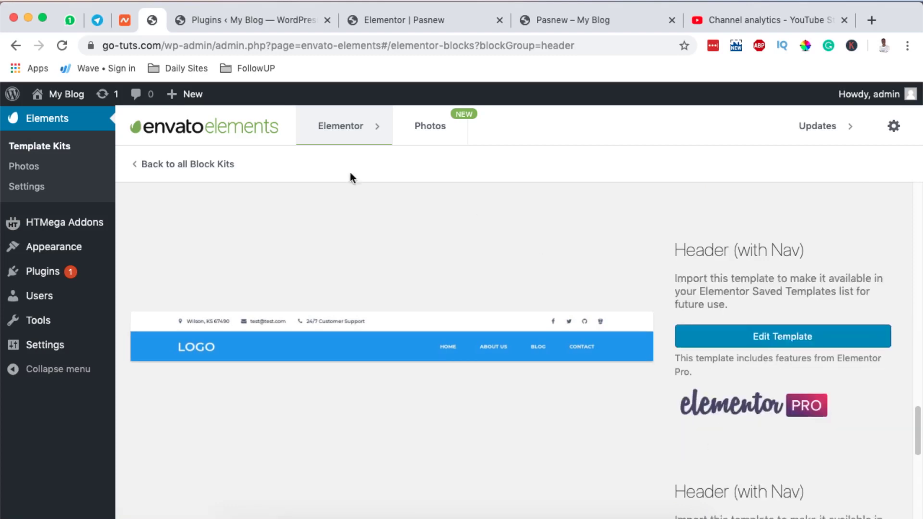
click(140, 164)
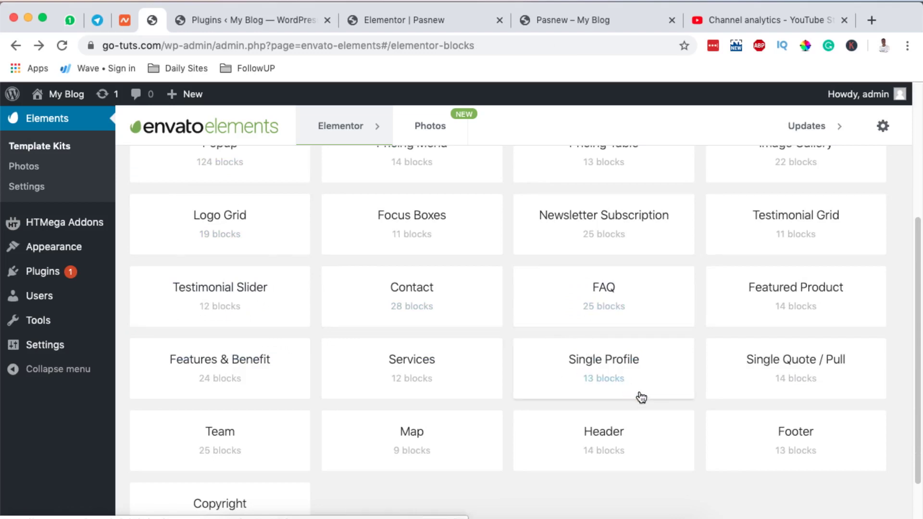
Import the first dark three-column Footer block despite the warning, then return to all block kits
click(779, 429)
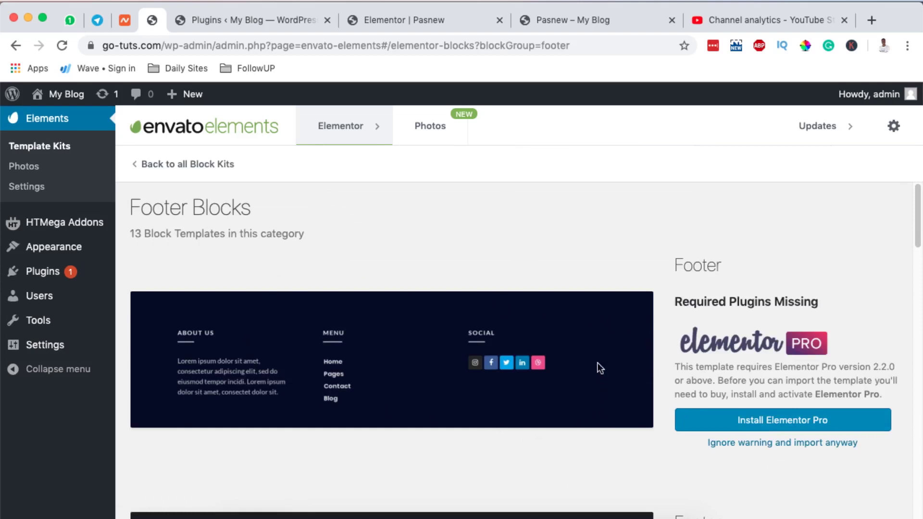
click(763, 443)
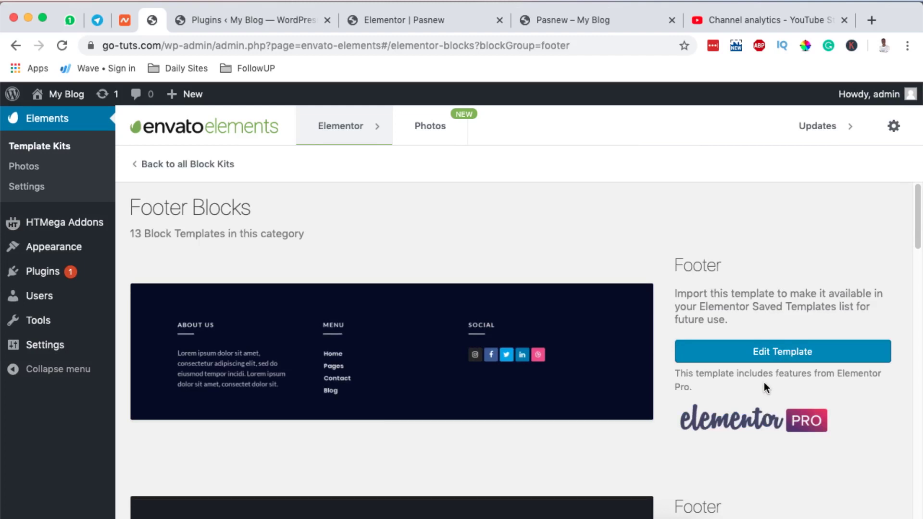
click(168, 165)
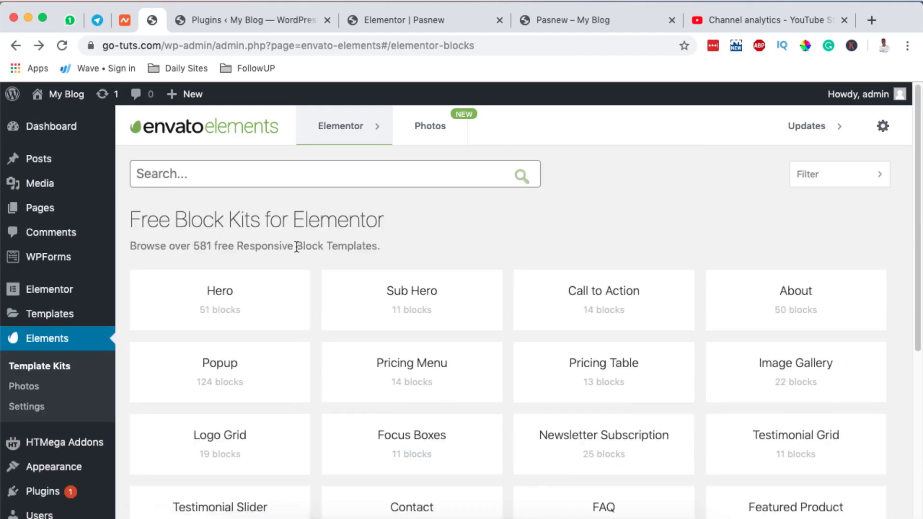
Open the saved Header (with Nav) and Footer templates in Elementor, viewing the Header
mouse_move(40, 315)
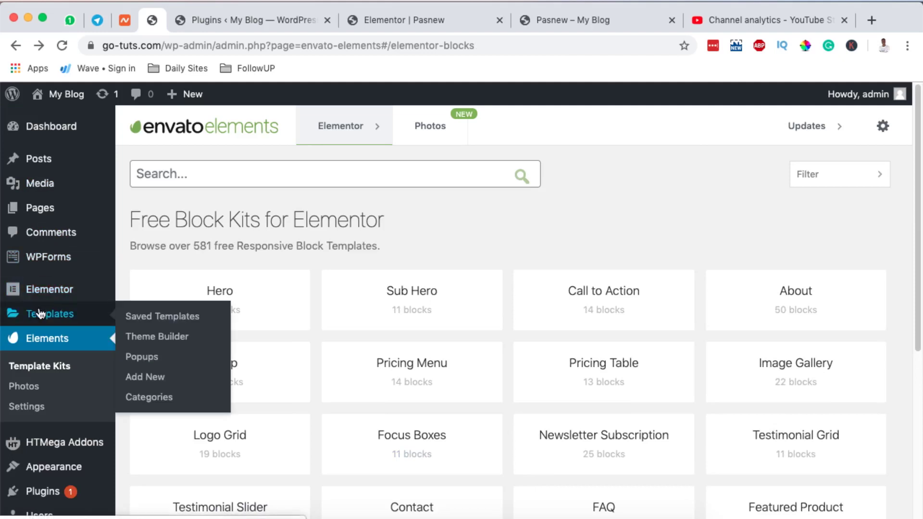
click(137, 337)
click(28, 346)
scroll(477, 268, down, 5)
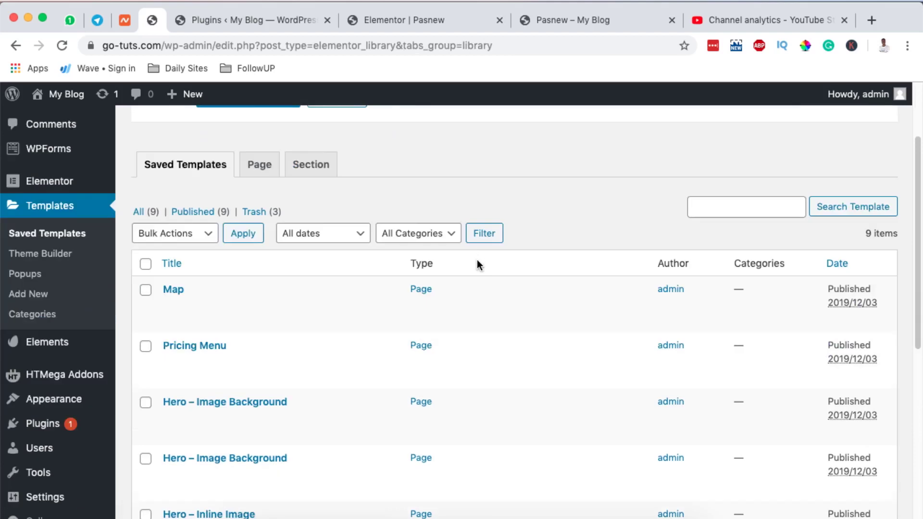
scroll(500, 235, down, 5)
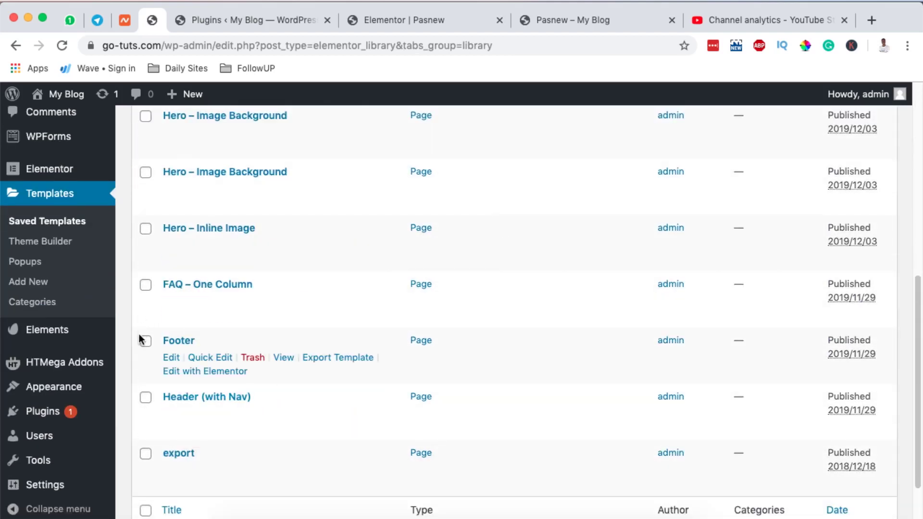
super+click(207, 429)
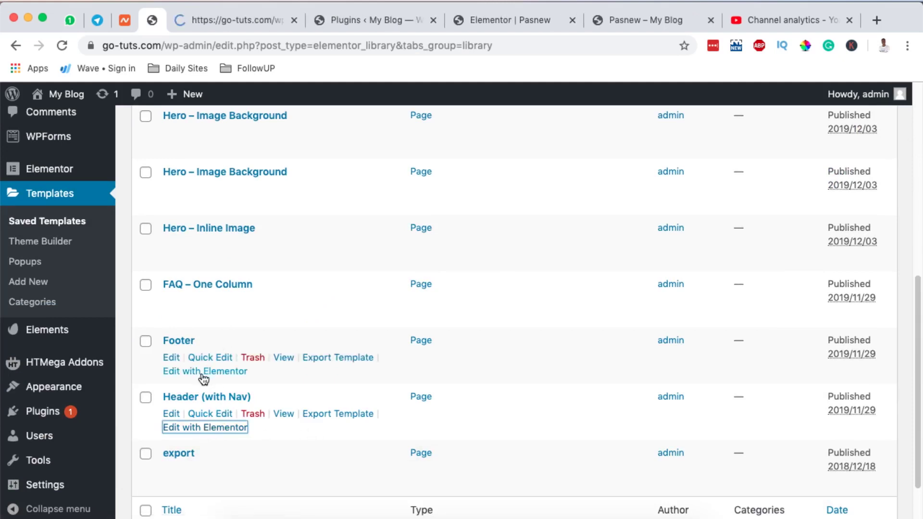
super+click(205, 373)
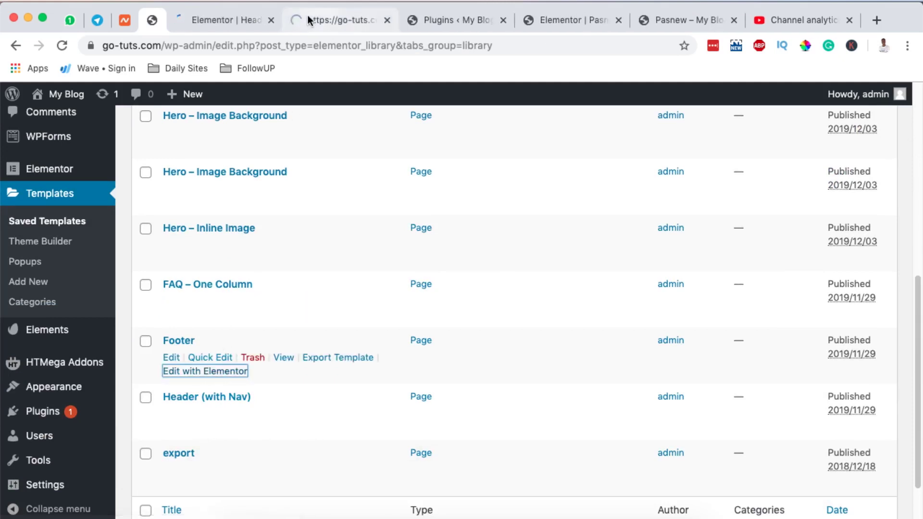
click(218, 19)
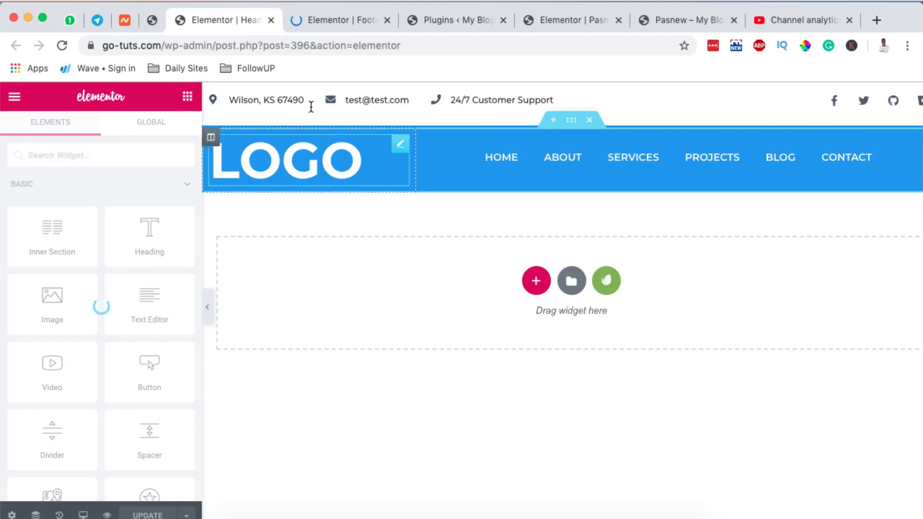
Change the header's LOGO heading title to 'SITE'
click(212, 181)
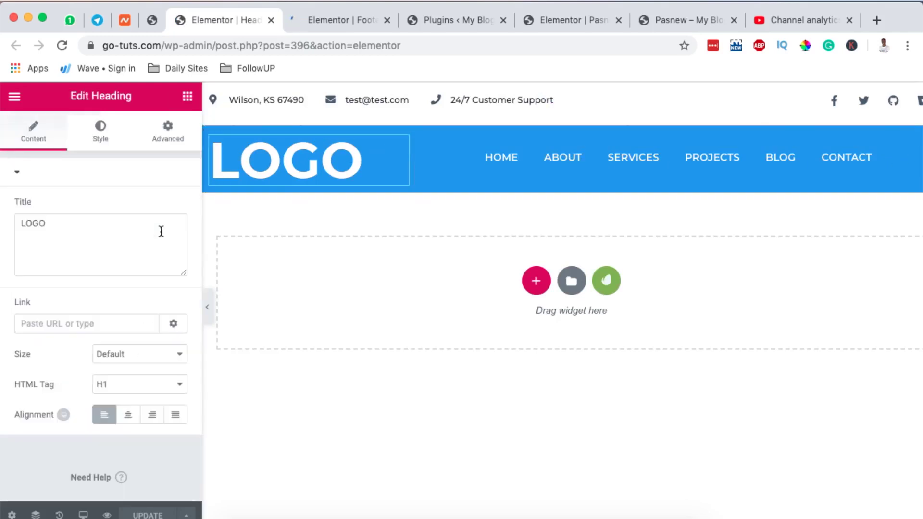
double_click(44, 224)
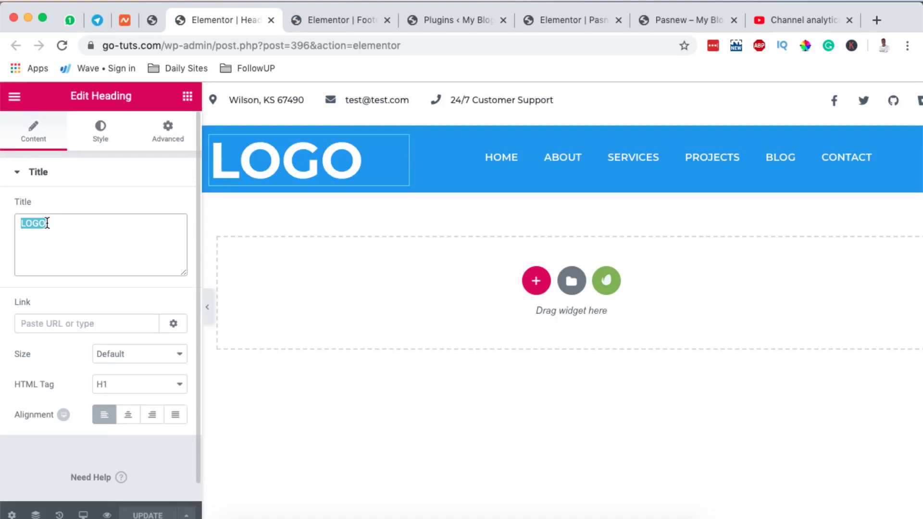
text(site)
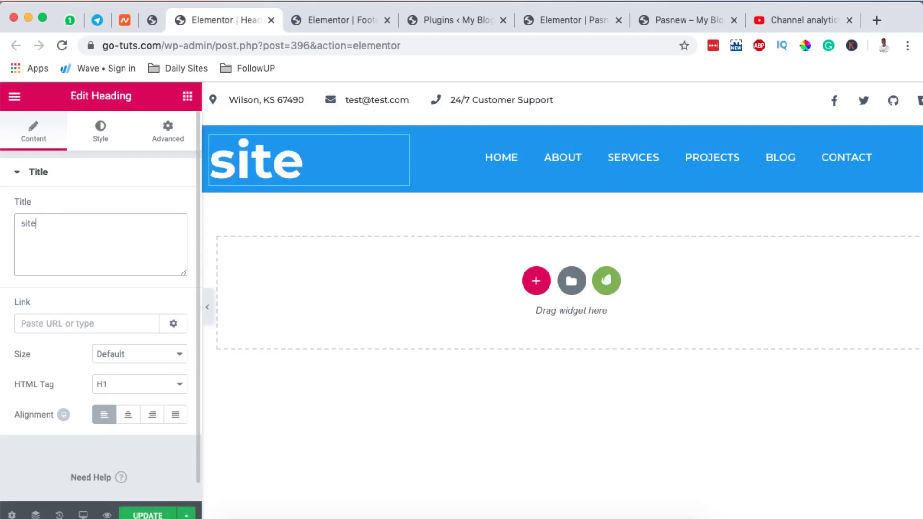
key(BackSpace)
key(BackSpace)
key(BackSpace)
key(BackSpace)
text(SITE)
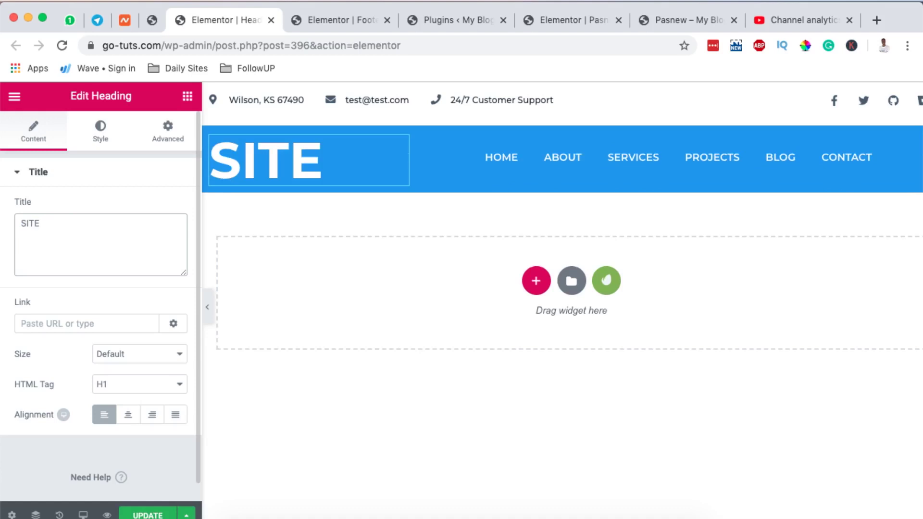
Keep the standard menu for the header's Inline Navigation
click(916, 159)
click(132, 238)
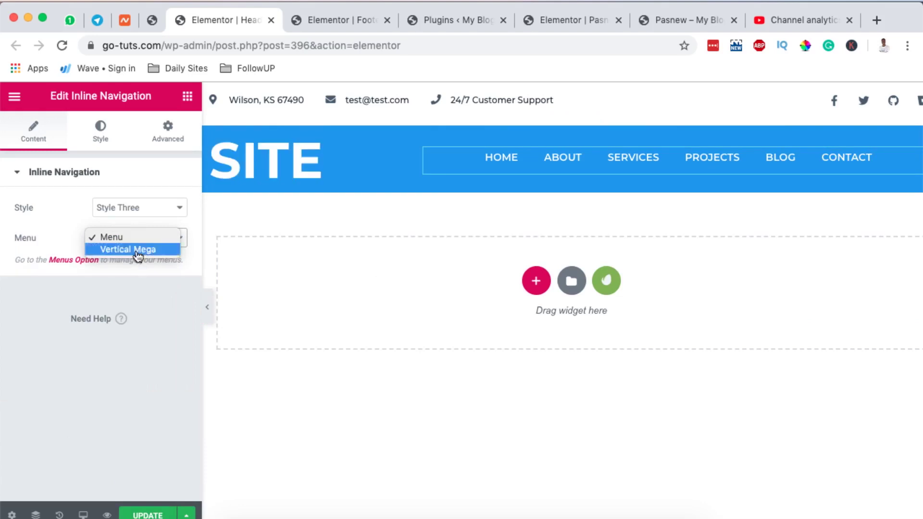
click(79, 214)
click(141, 210)
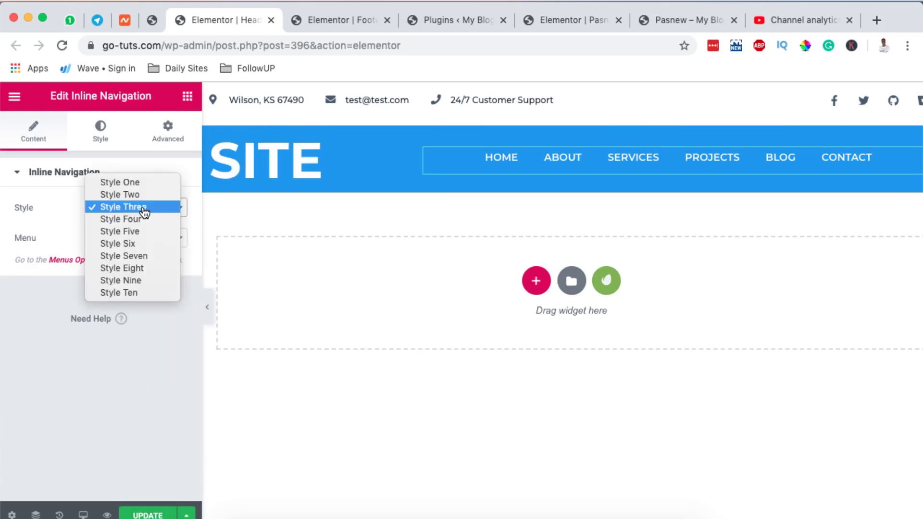
click(180, 340)
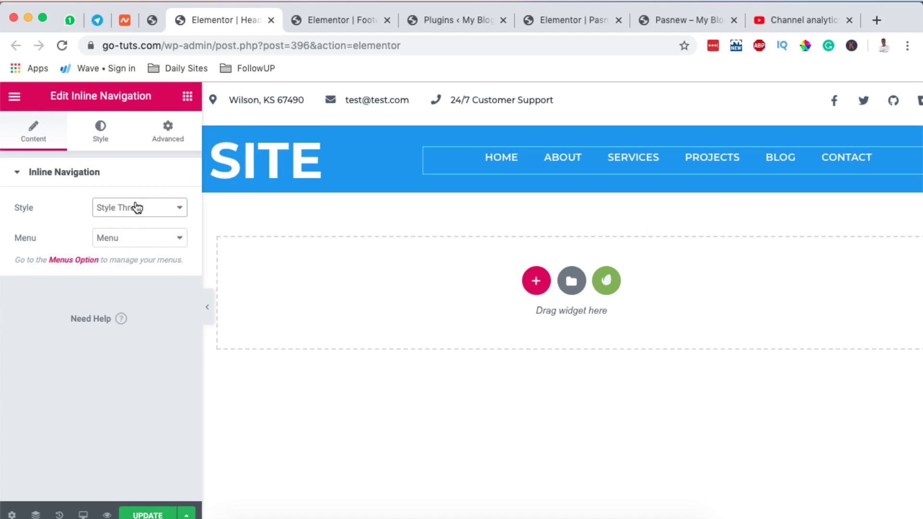
Try navigation Styles Four, Six and Two, settle on Style Four, and save the header
click(138, 208)
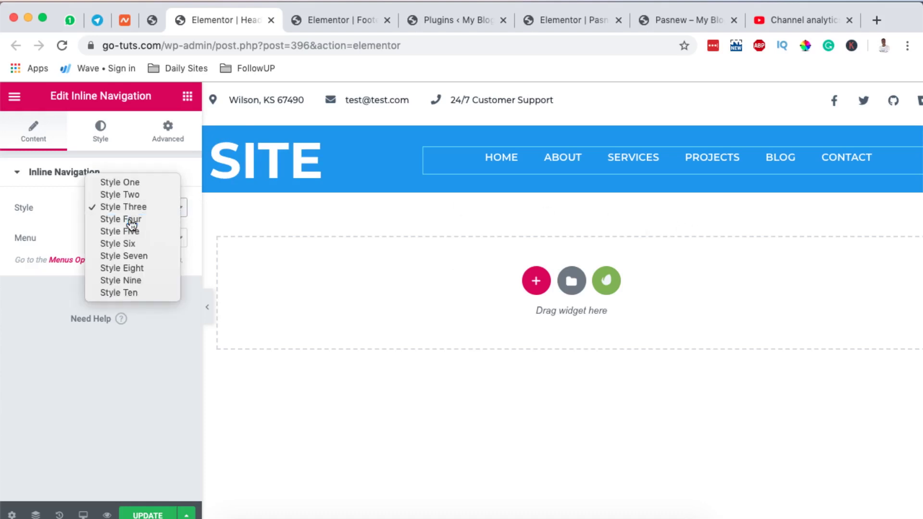
click(130, 217)
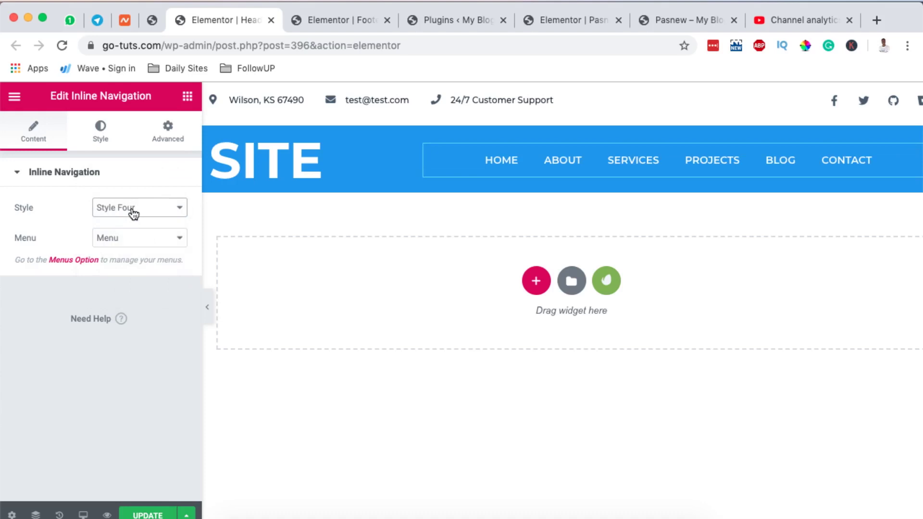
click(133, 213)
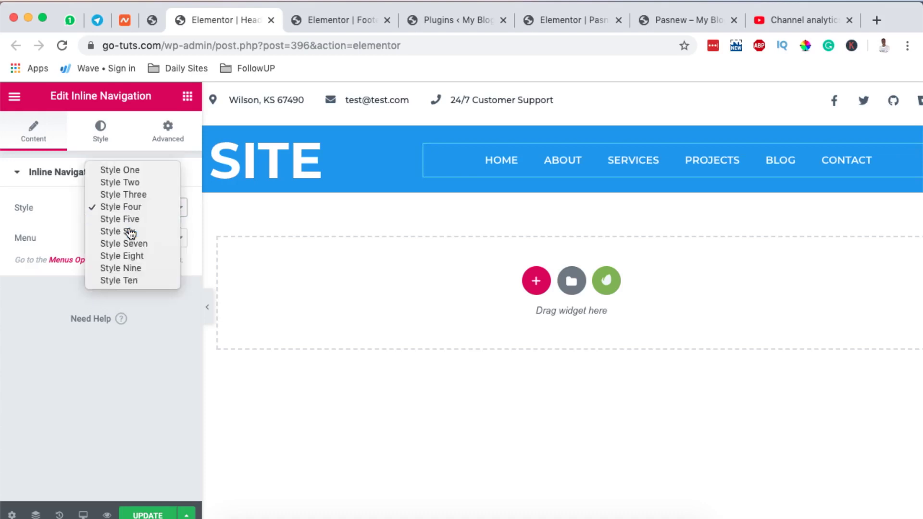
click(134, 230)
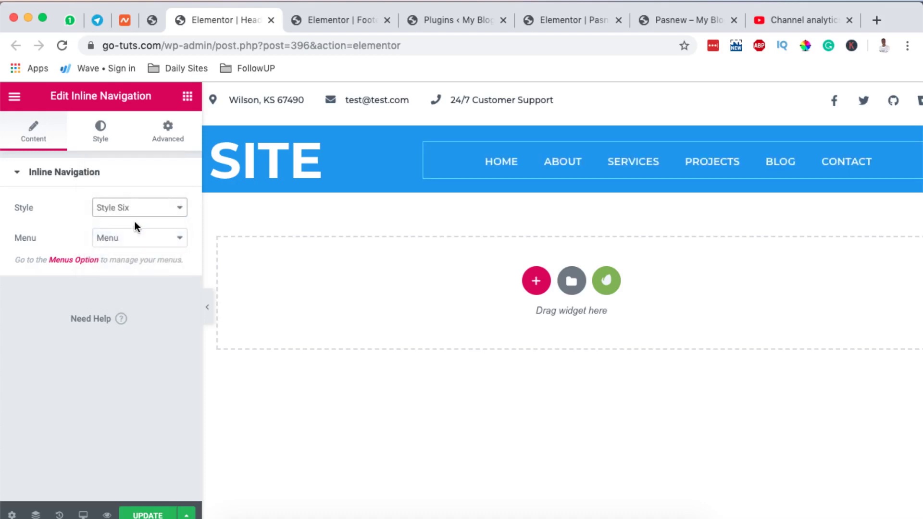
click(140, 210)
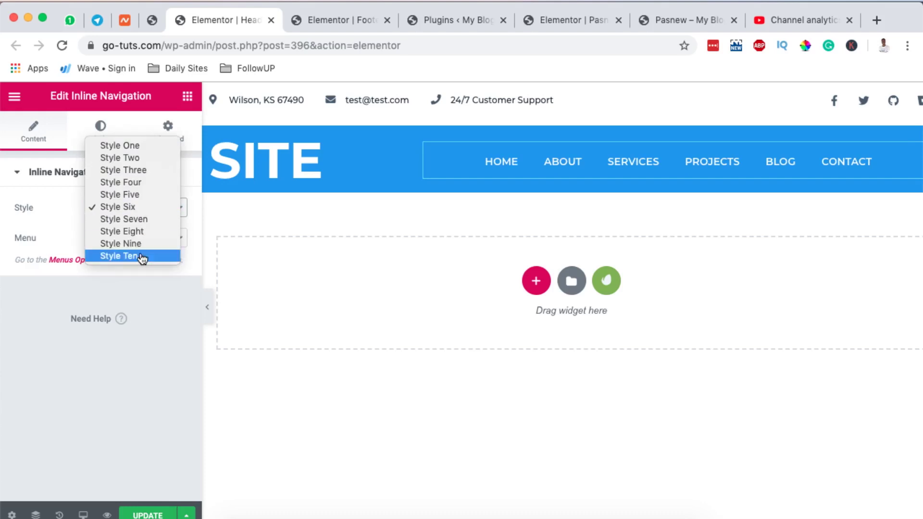
click(143, 257)
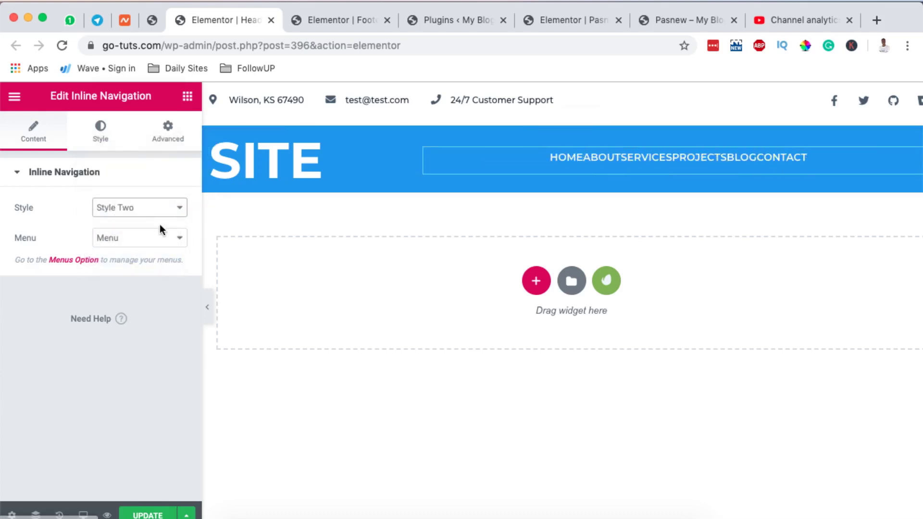
click(139, 207)
click(137, 239)
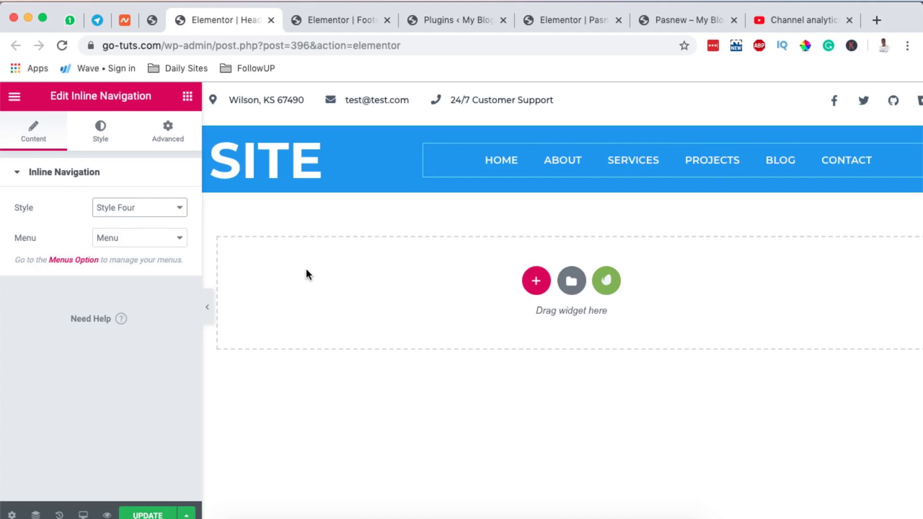
scroll(296, 271, right, 2)
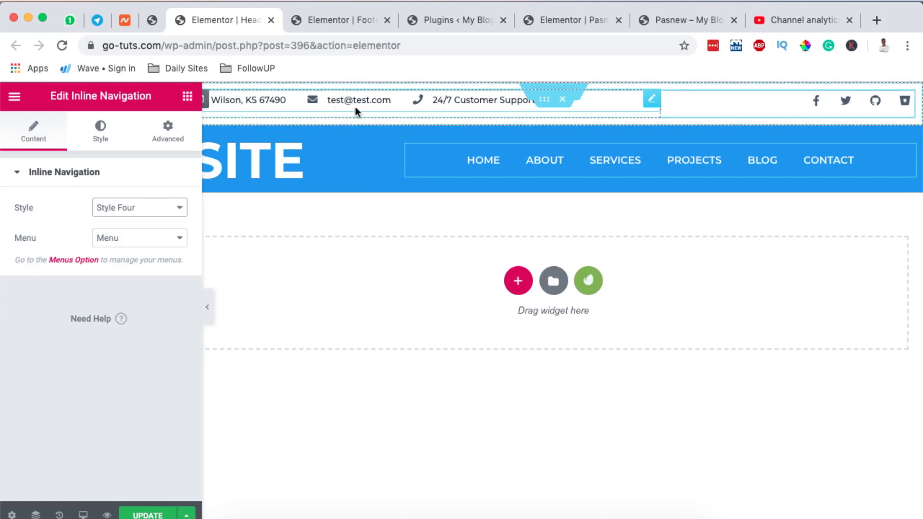
click(141, 515)
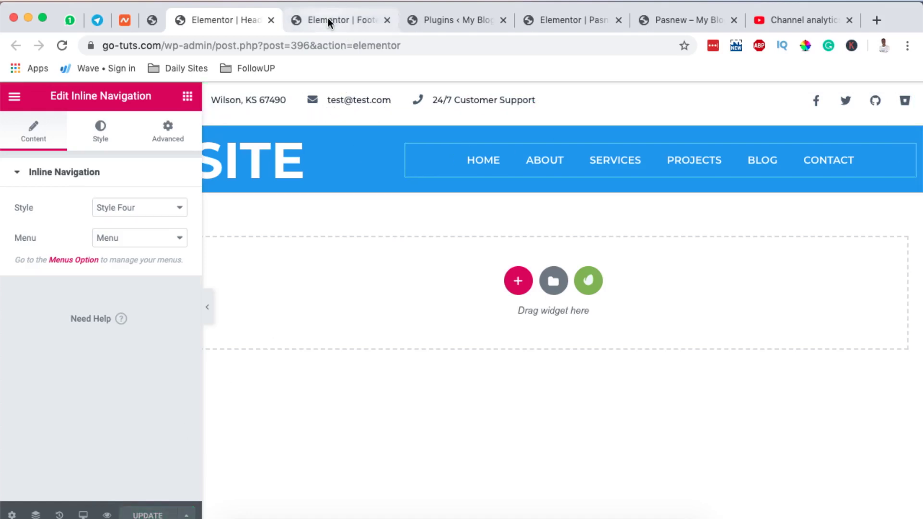
Add an Inline Navigation widget to the footer's Menu column via the INL widget search
click(328, 19)
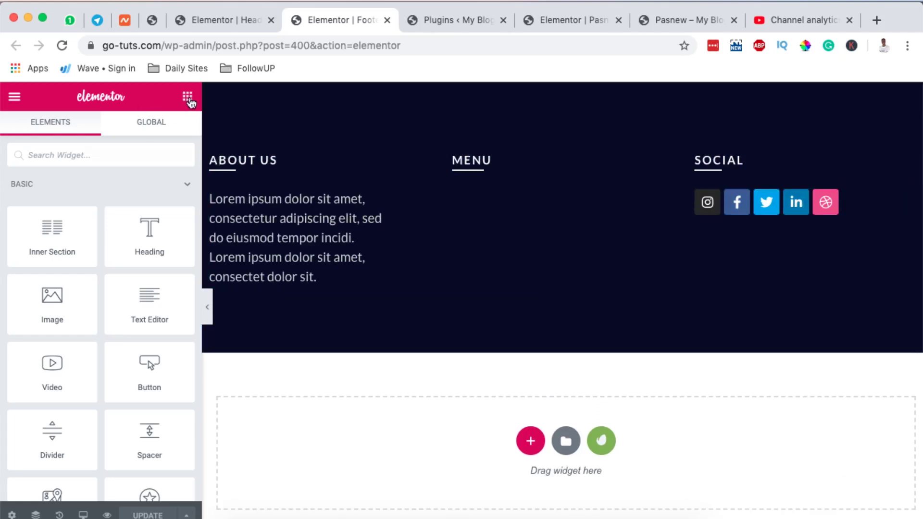
drag(51, 300, 43, 197)
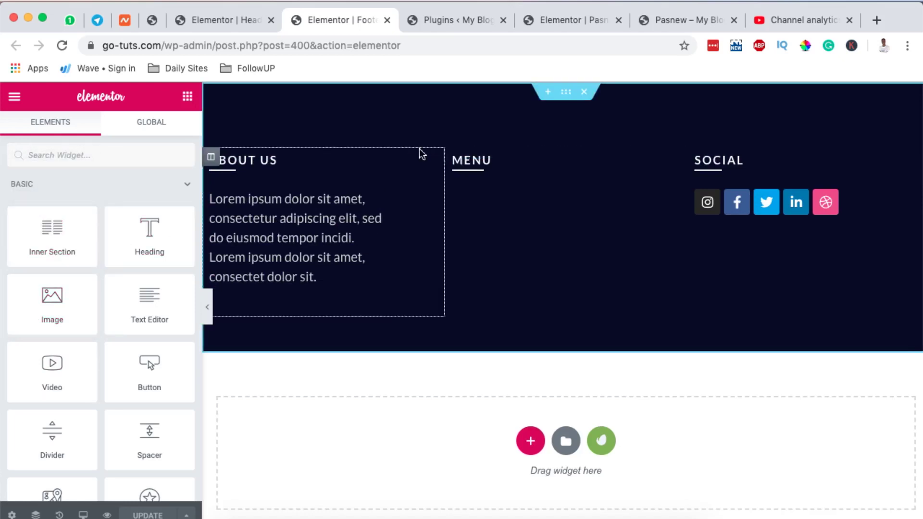
click(116, 150)
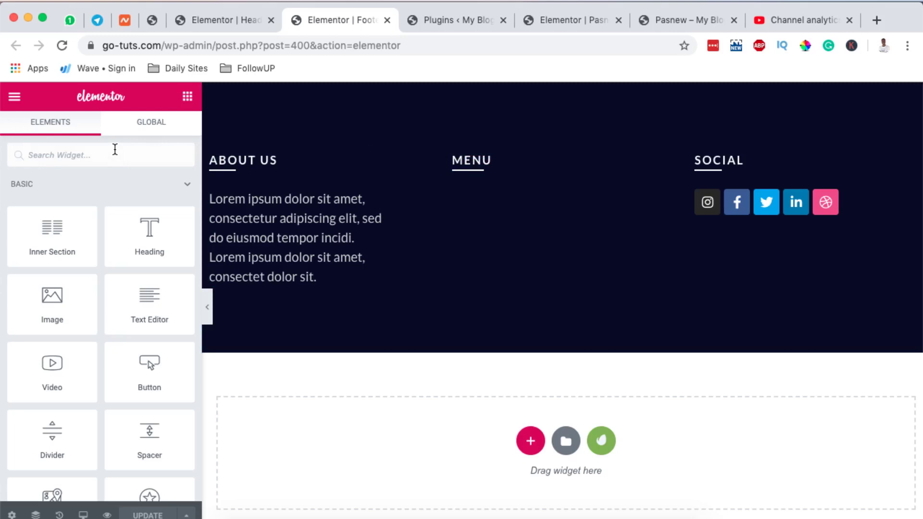
text(IN)
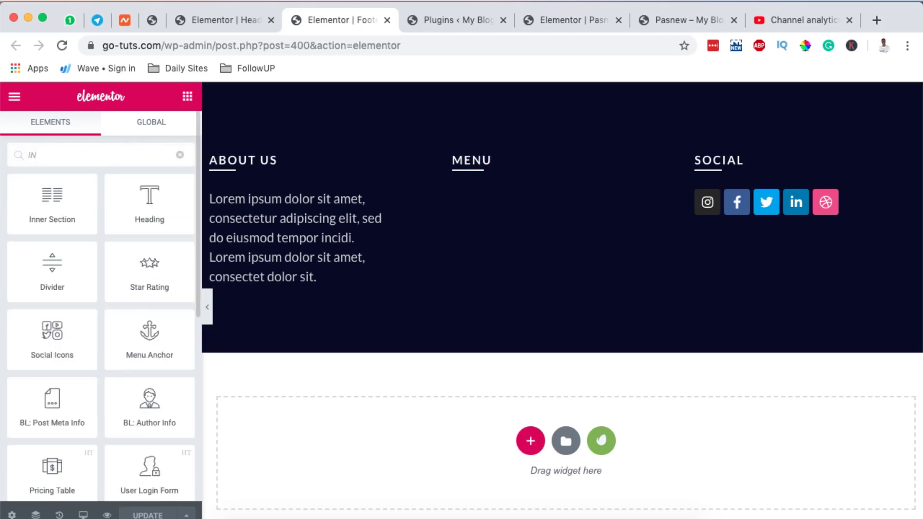
text(LI)
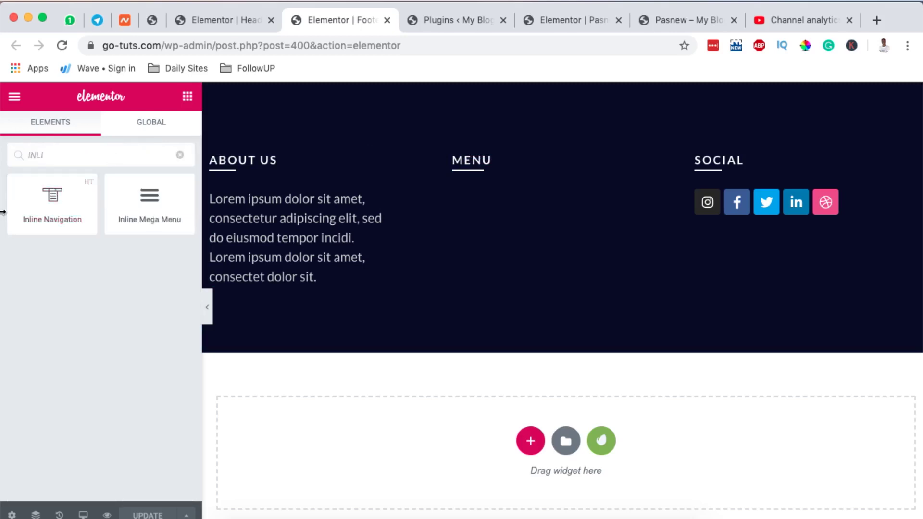
drag(73, 194, 523, 198)
Preview the Vertical Mega menu, then keep the standard menu for the footer navigation
click(134, 237)
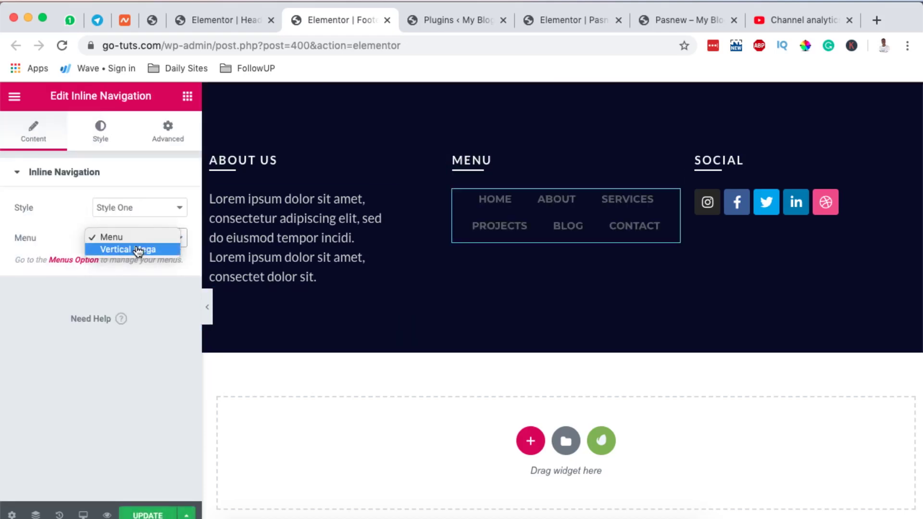
click(139, 250)
click(139, 238)
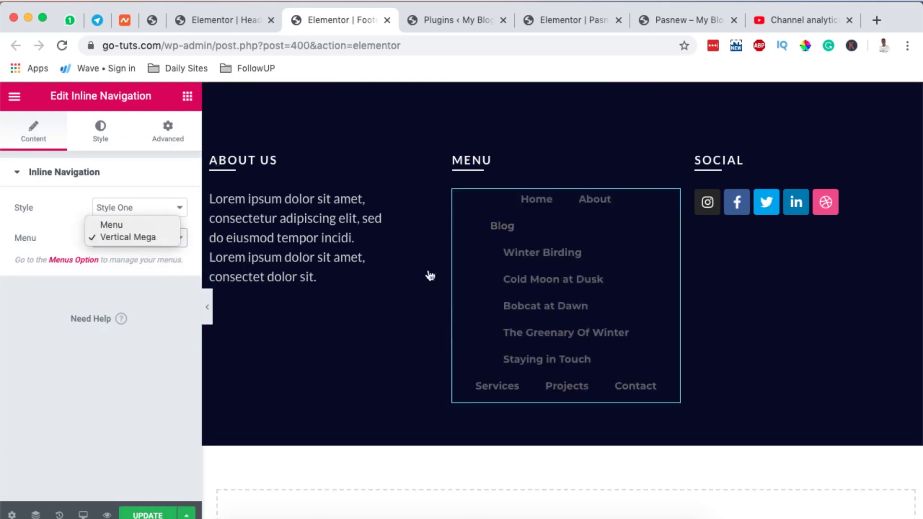
click(112, 226)
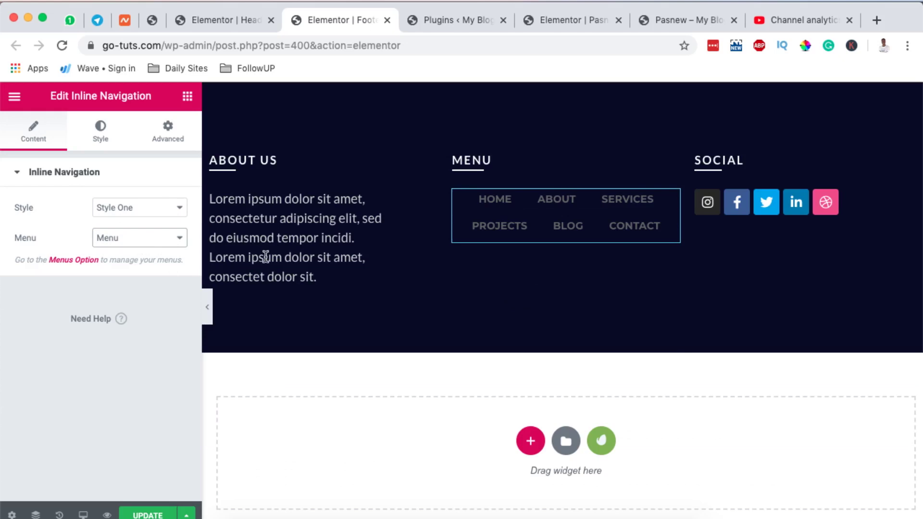
Try Styles Two and Three, set the footer menu to Style Ten, save, and close the editors
click(132, 211)
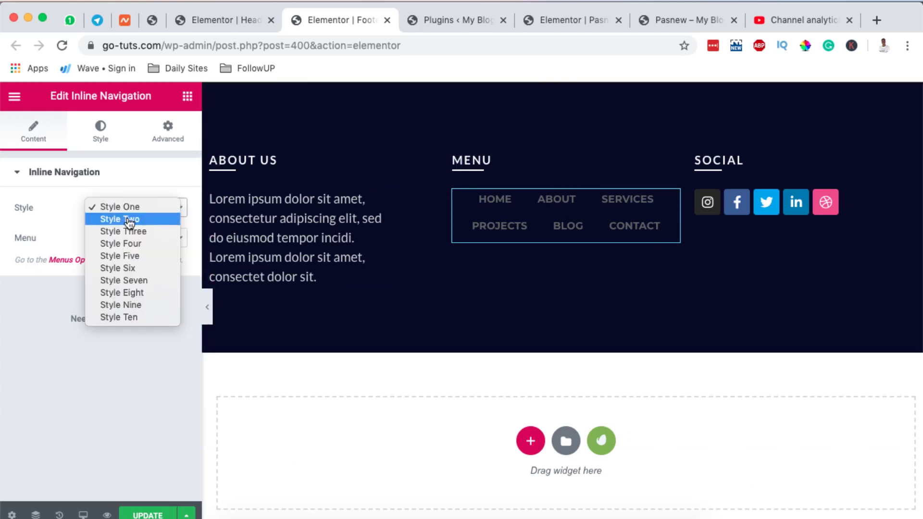
click(129, 220)
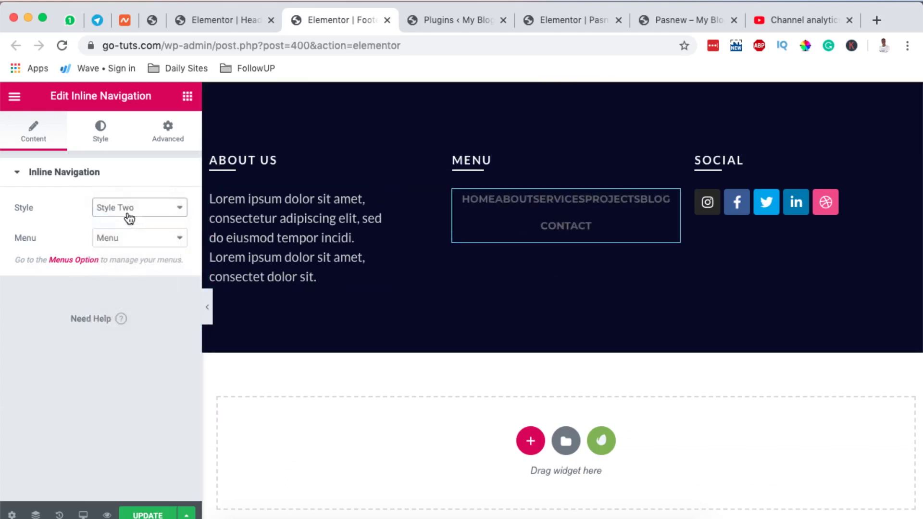
click(128, 218)
click(127, 223)
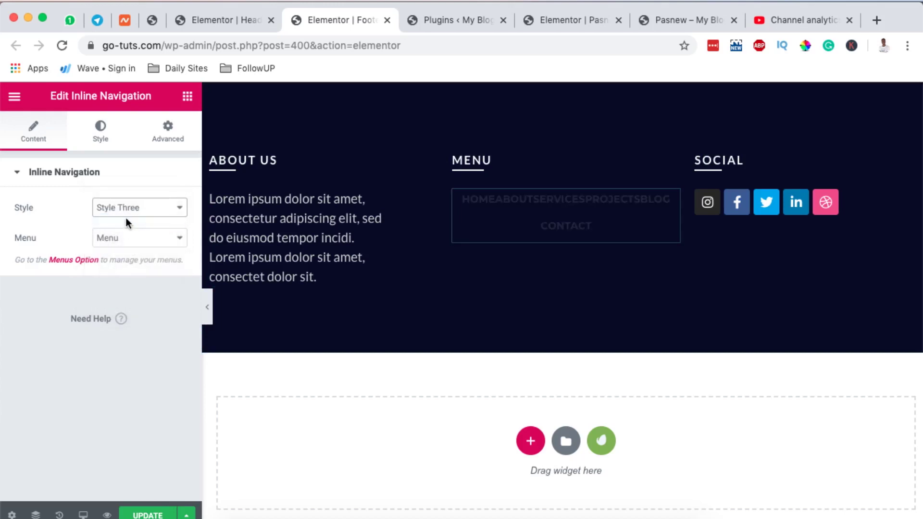
click(128, 211)
click(128, 272)
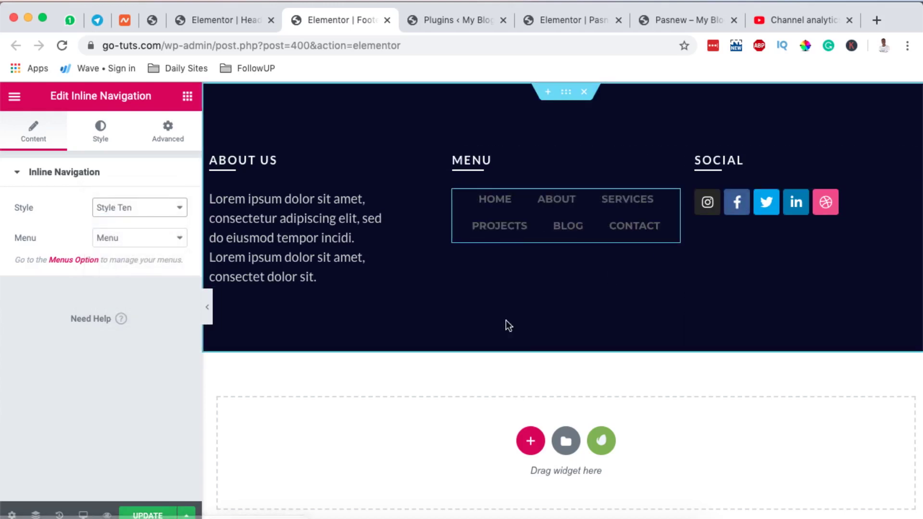
click(149, 515)
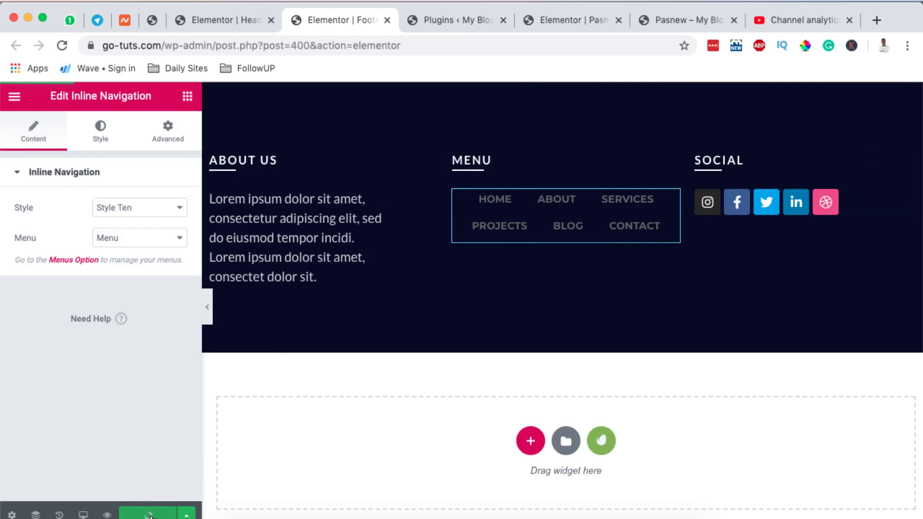
key(super+w)
key(super+w)
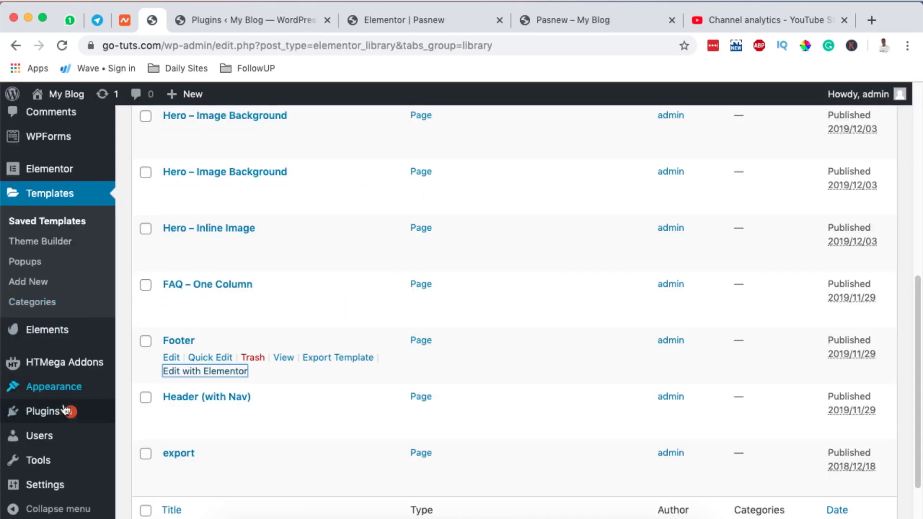
Search Add Plugins for 'HT MEGA' and confirm HT Mega – Absolute Addons for Elementor is Active
mouse_move(60, 413)
click(145, 435)
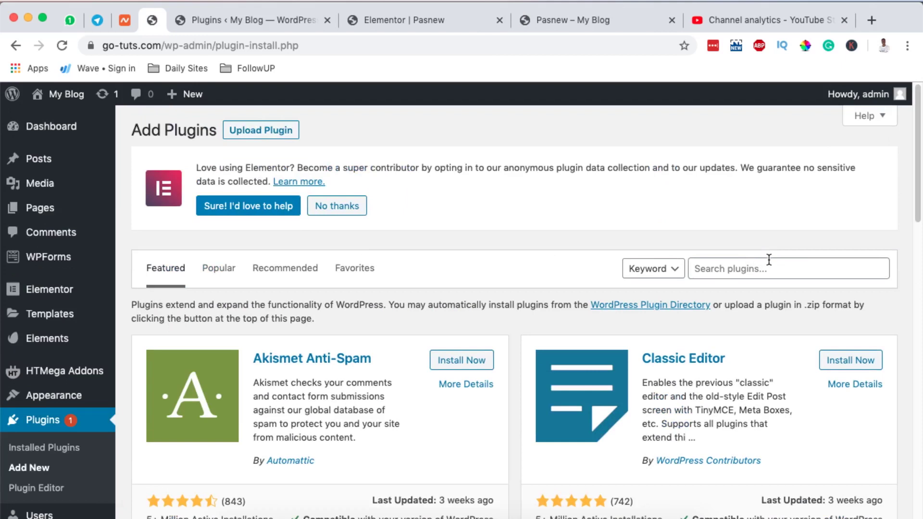
click(766, 262)
text(HT MEGA)
key(Return)
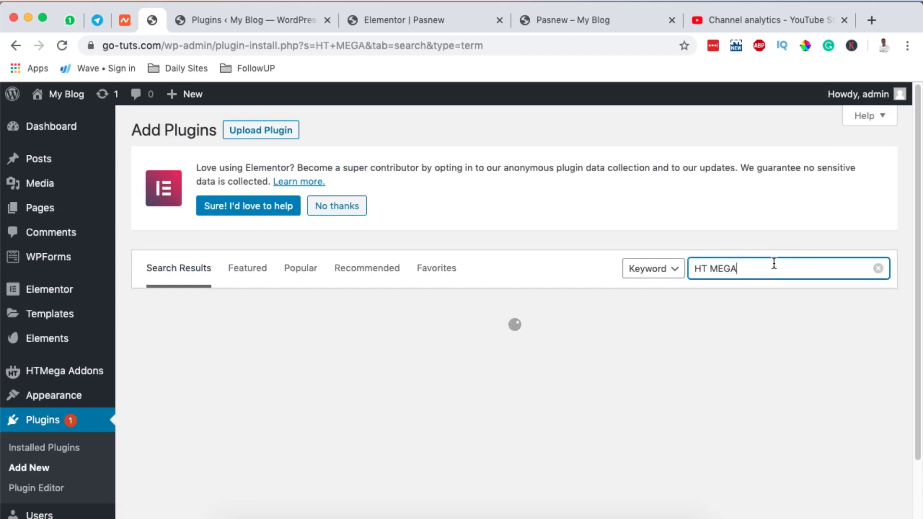
scroll(598, 310, down, 1)
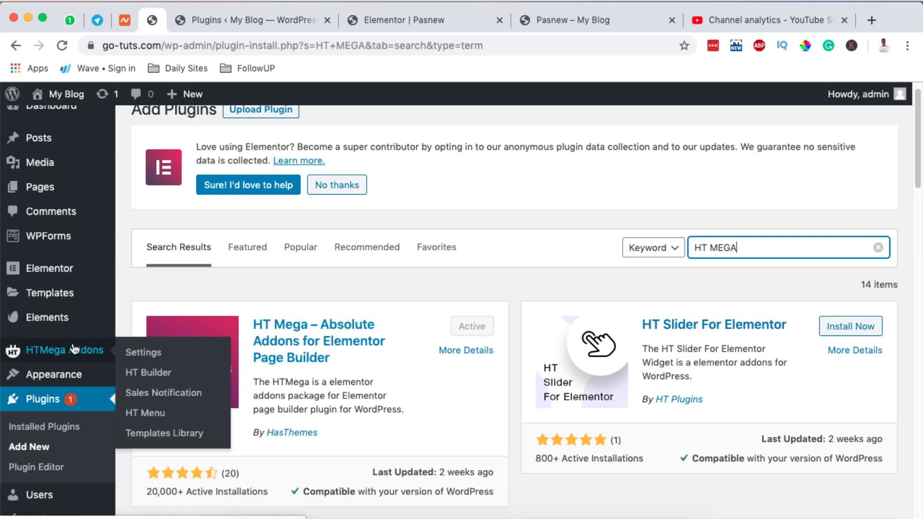
Open the HTMega Addons settings and look through the available options
click(59, 352)
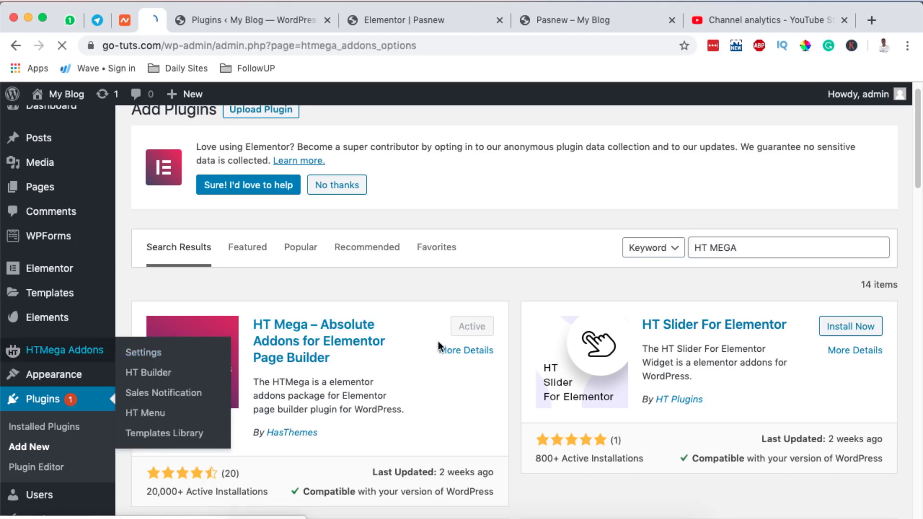
scroll(736, 363, down, 5)
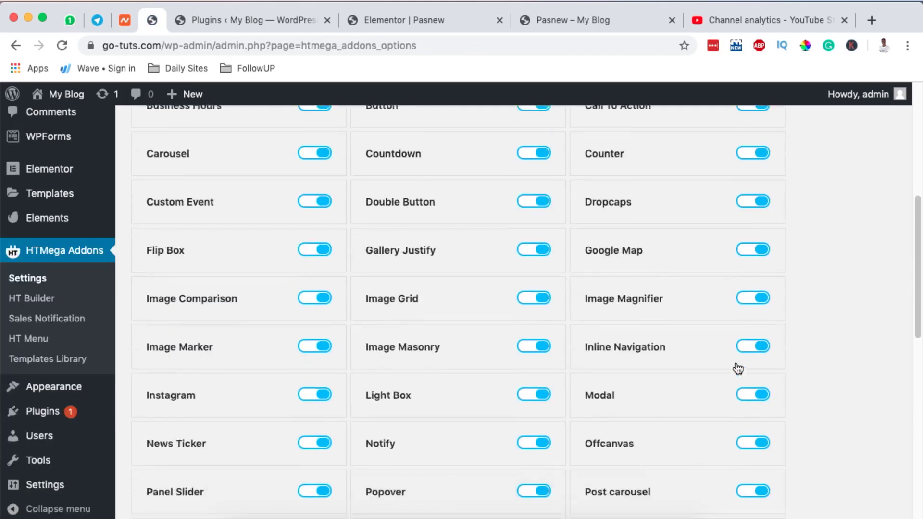
scroll(735, 364, down, 5)
scroll(735, 365, up, 3)
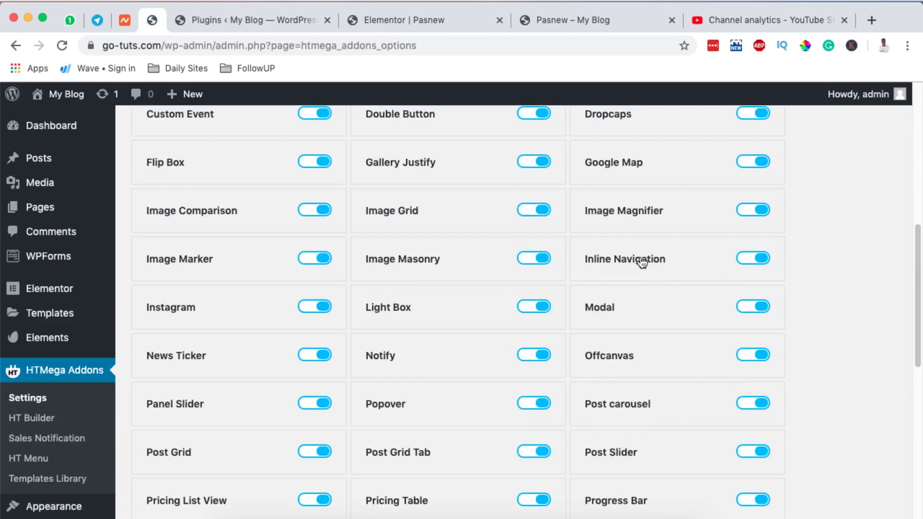
scroll(617, 264, up, 8)
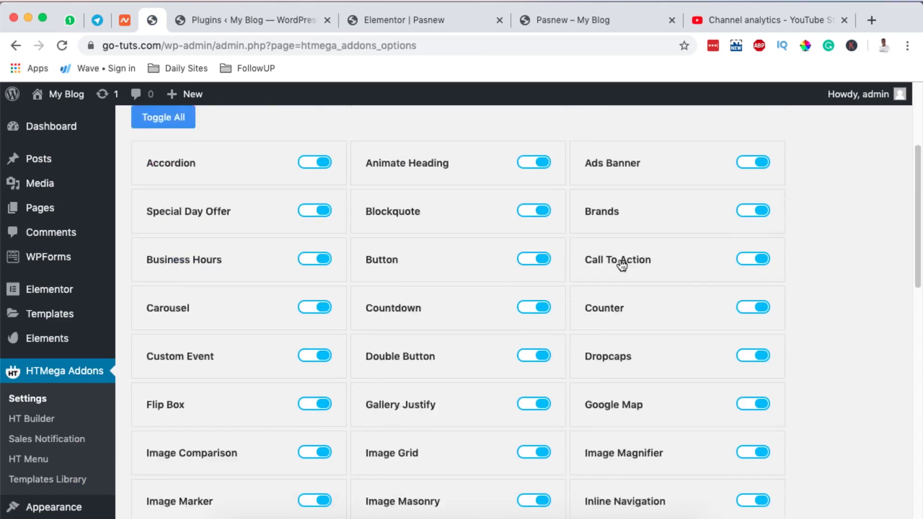
scroll(621, 260, down, 3)
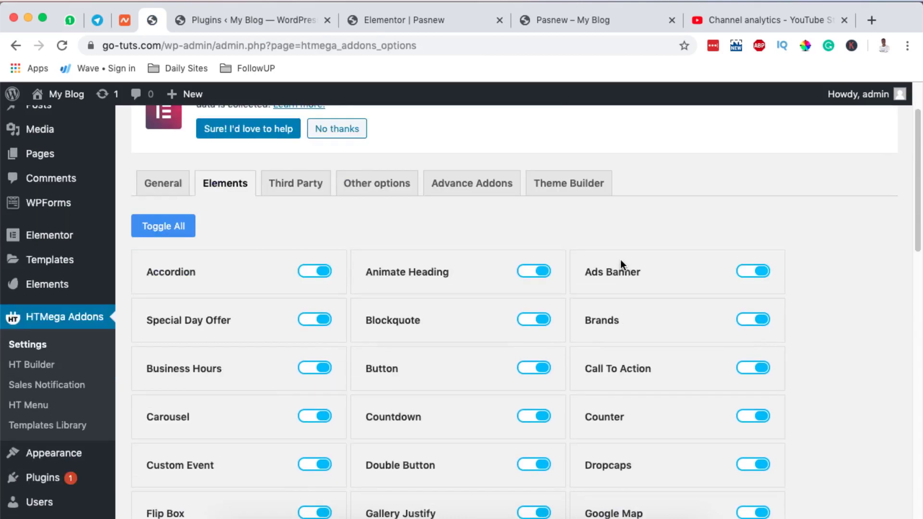
scroll(620, 260, down, 3)
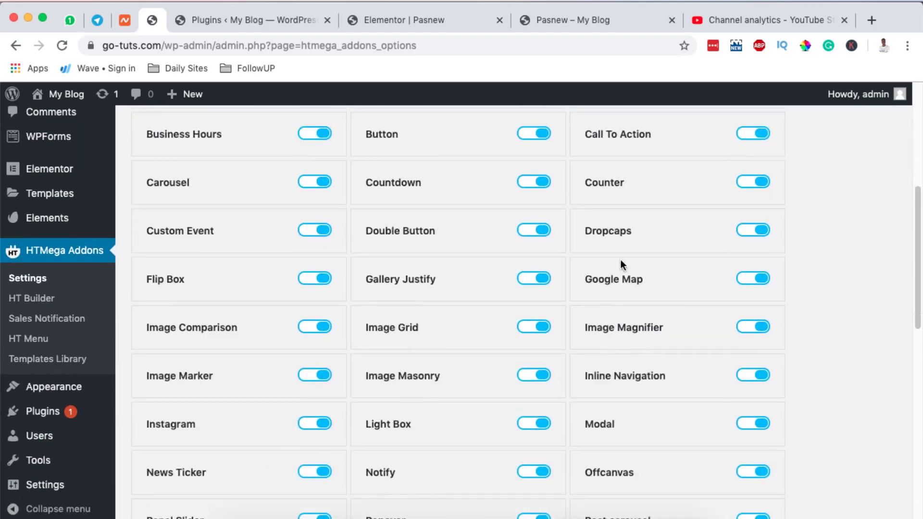
scroll(620, 262, down, 1)
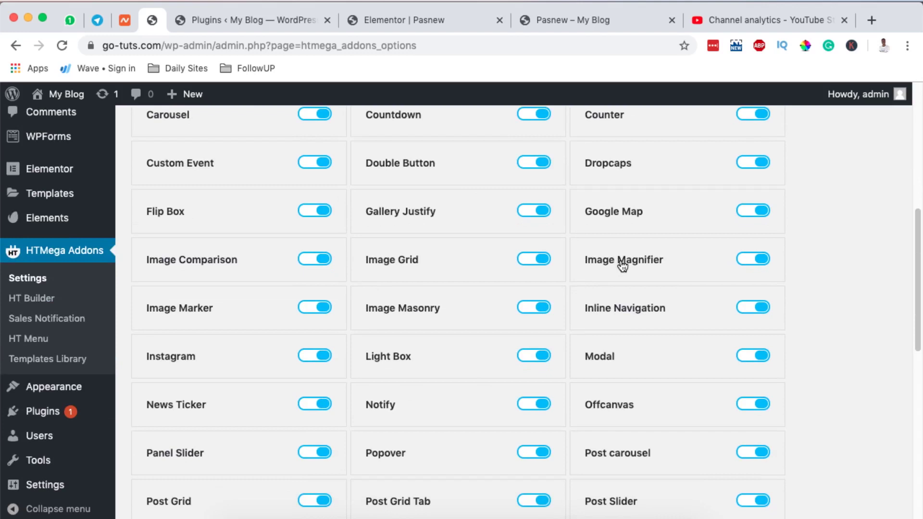
scroll(622, 266, down, 1)
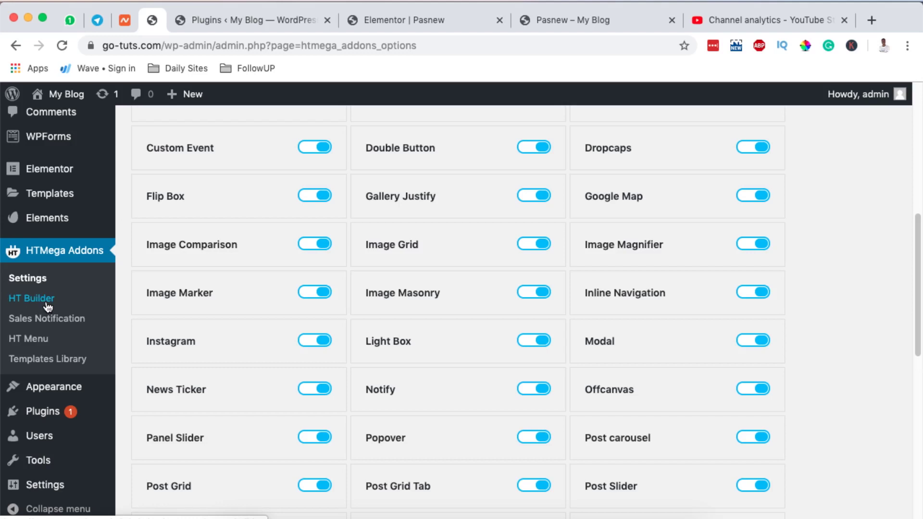
scroll(168, 217, up, 10)
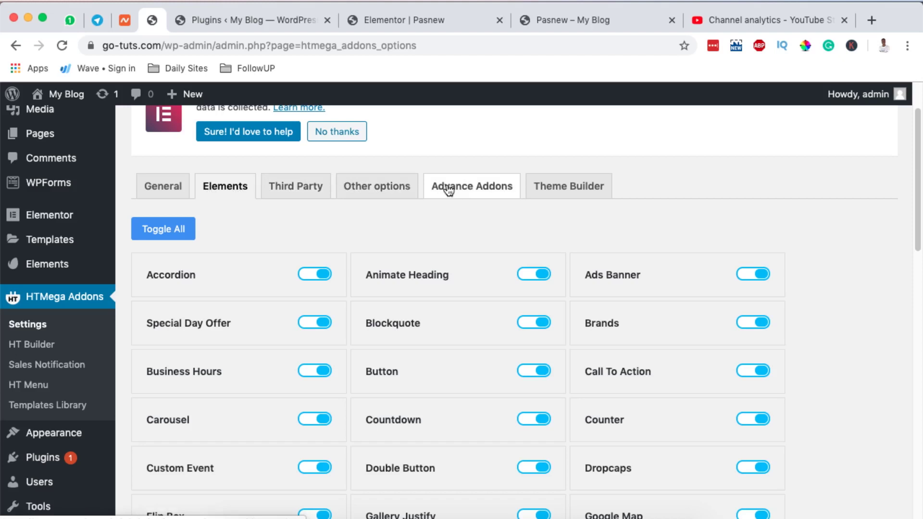
On the Advance Addons tab, toggle Theme Builder off and back on, then save
click(465, 191)
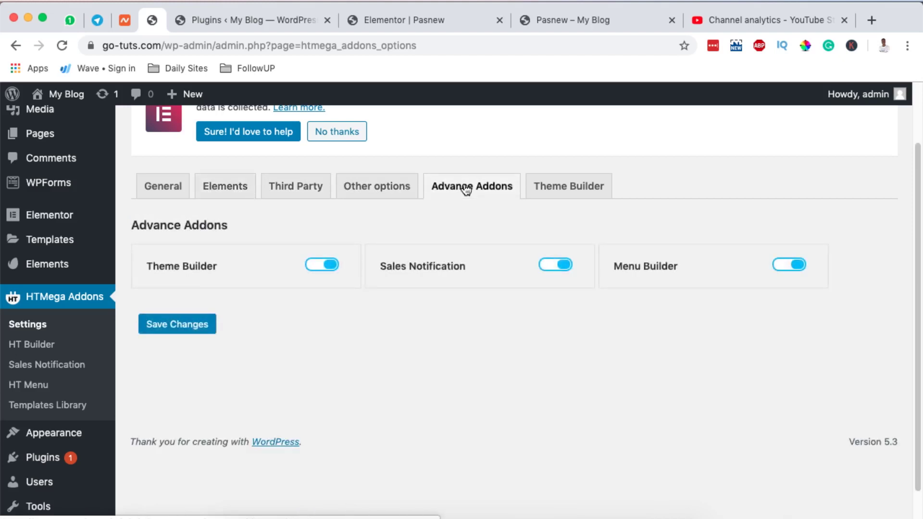
click(319, 265)
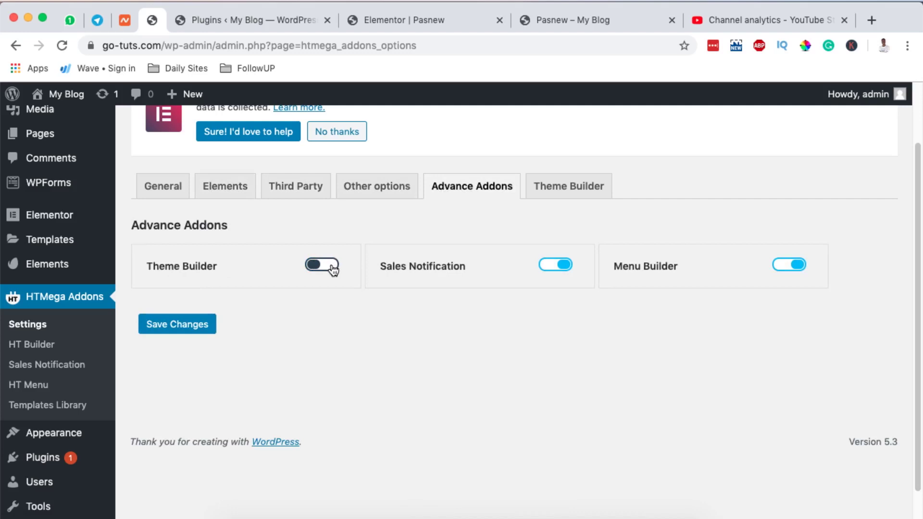
click(332, 267)
click(168, 329)
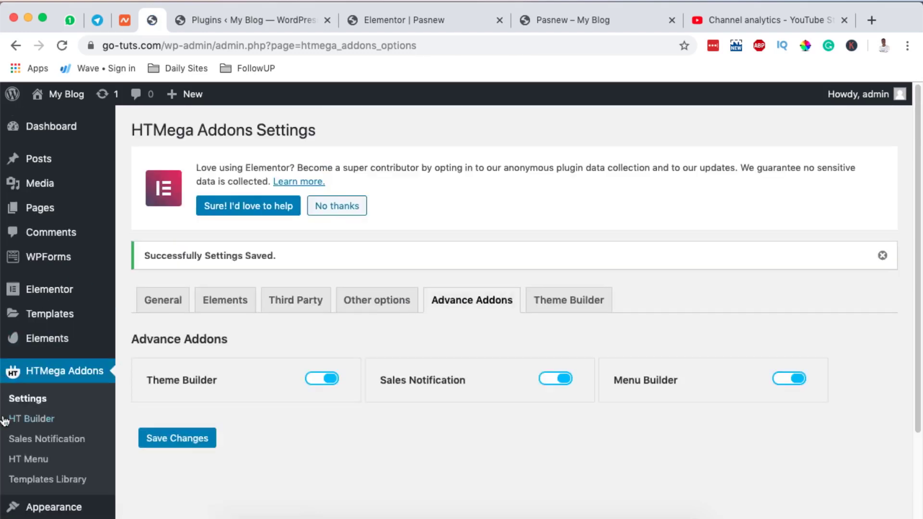
In HT Builder settings, save Header (with Nav) as the header template and Footer as the footer template
click(20, 421)
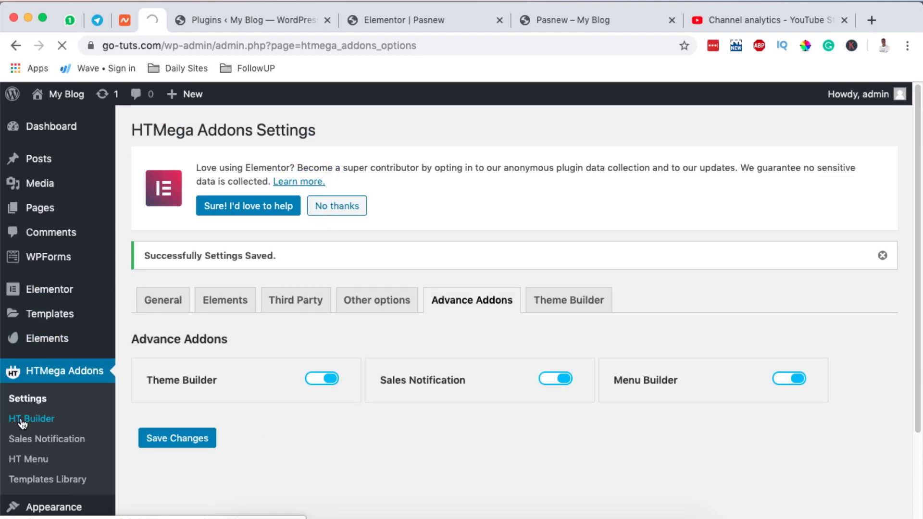
scroll(481, 337, down, 5)
scroll(553, 269, up, 3)
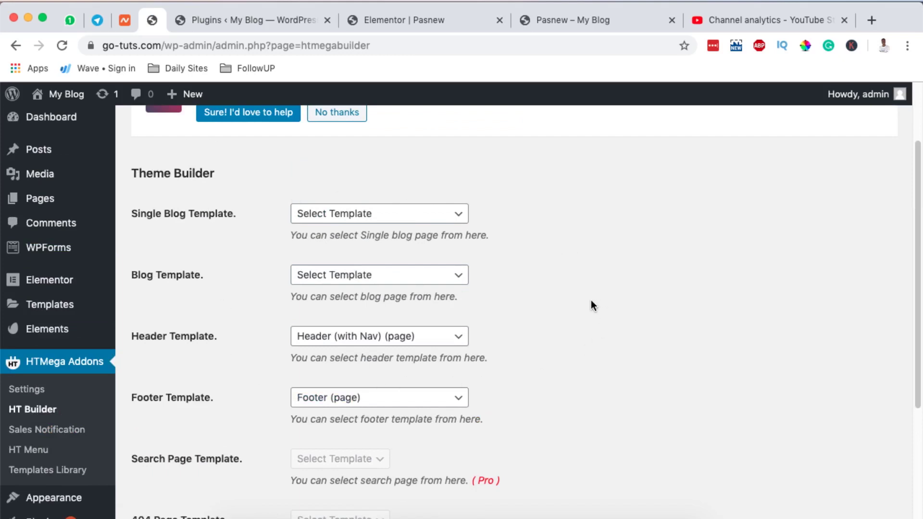
scroll(558, 331, down, 1)
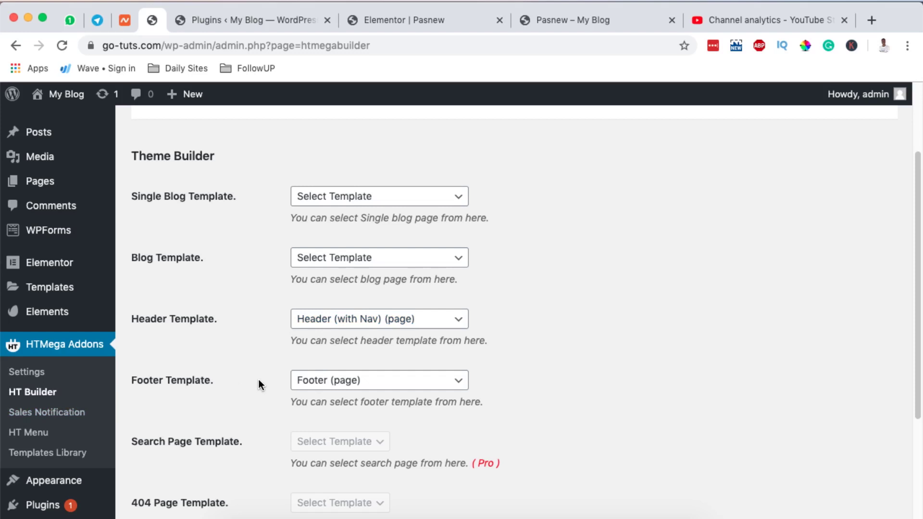
click(337, 320)
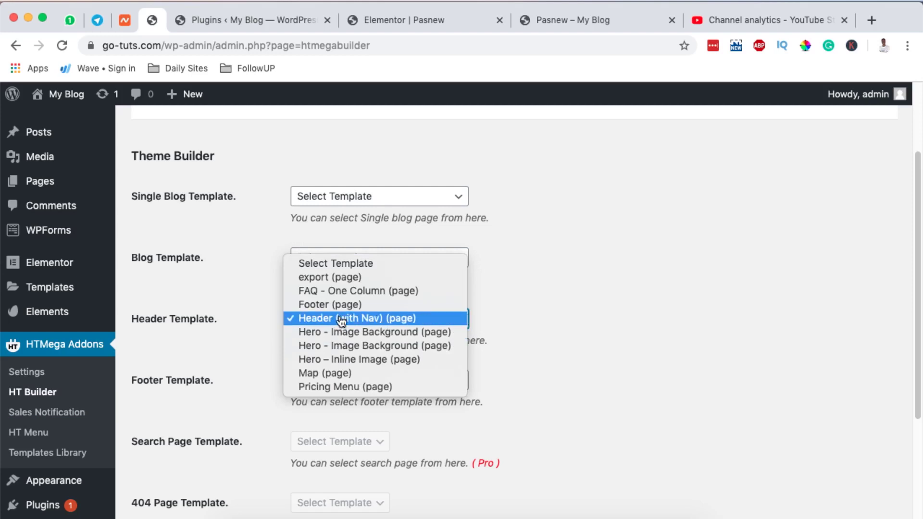
click(339, 319)
click(345, 383)
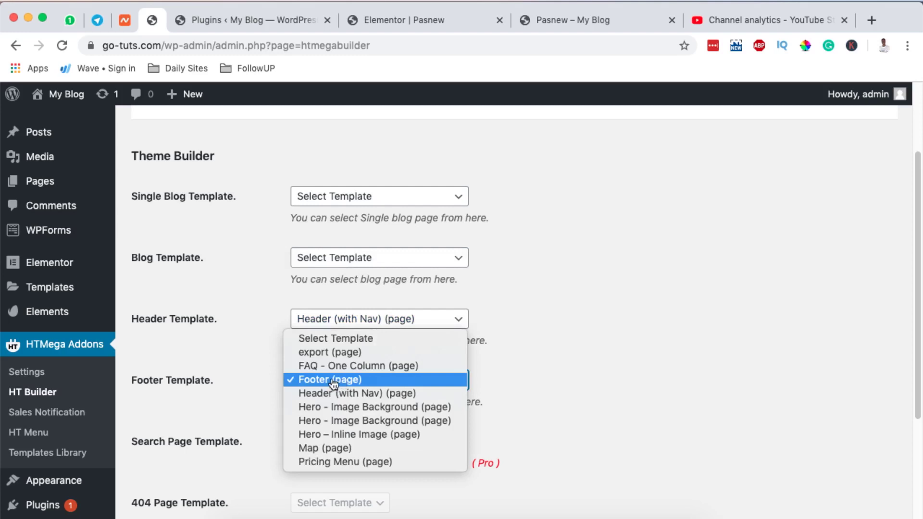
click(333, 379)
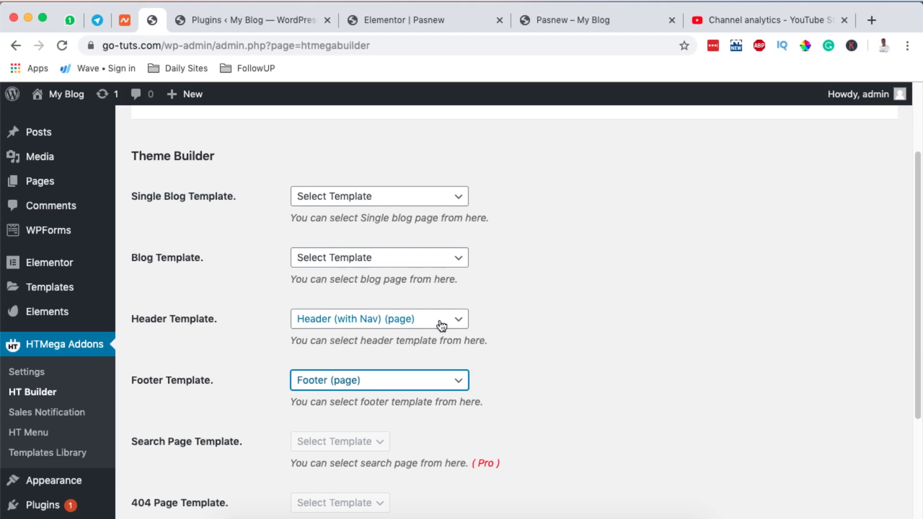
click(561, 338)
scroll(561, 344, down, 5)
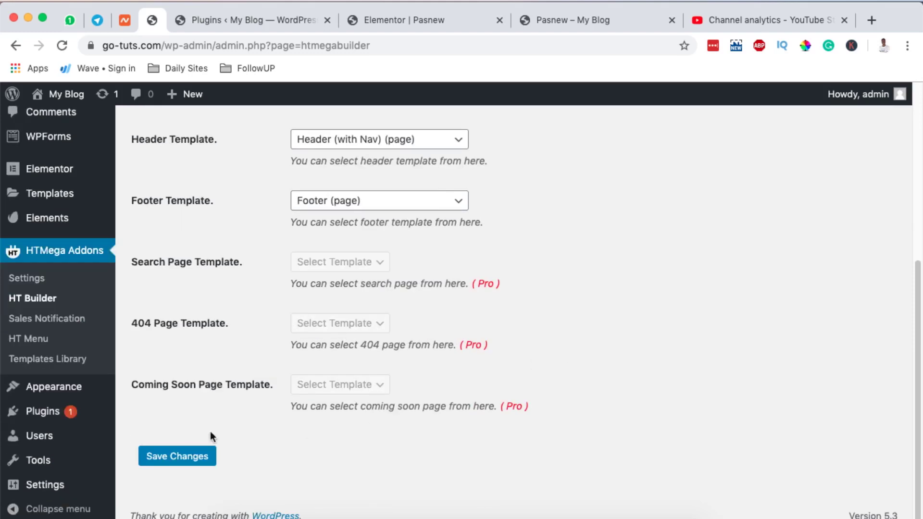
click(157, 458)
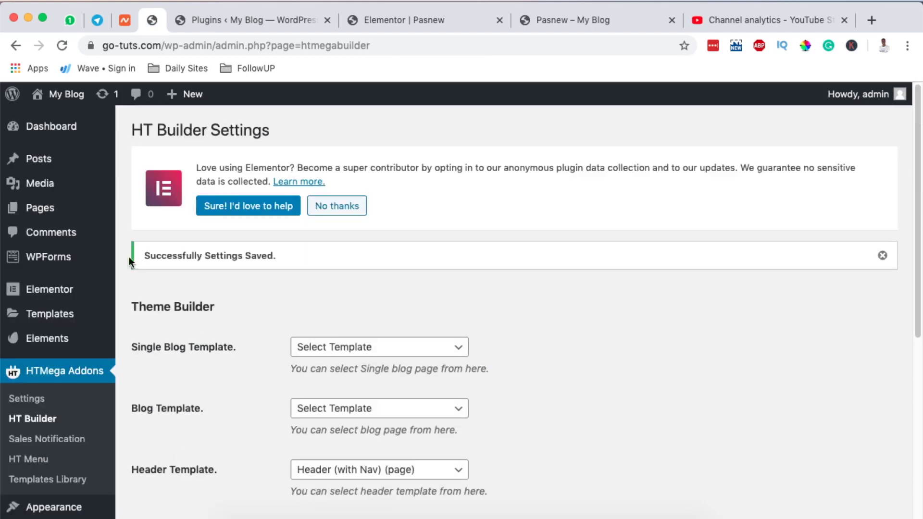
Create a new blank page and title it 'Builder'
mouse_move(11, 212)
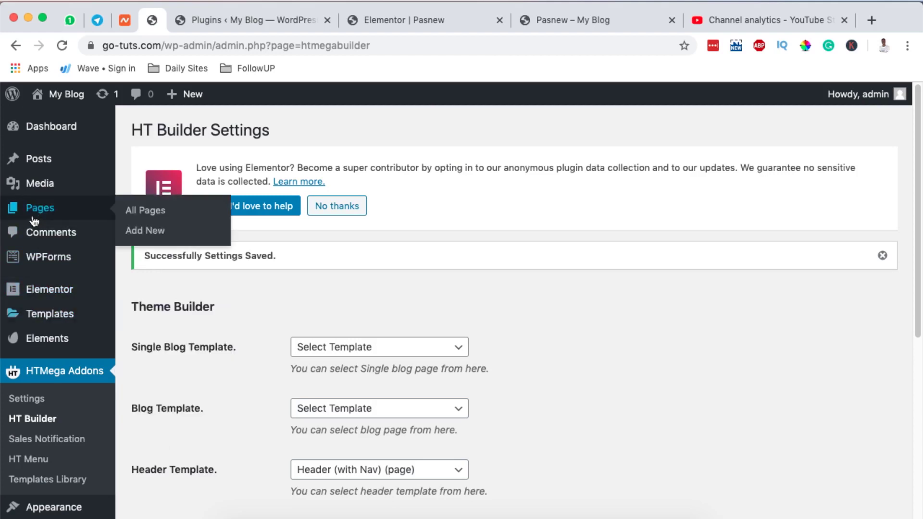
super+click(135, 230)
click(226, 16)
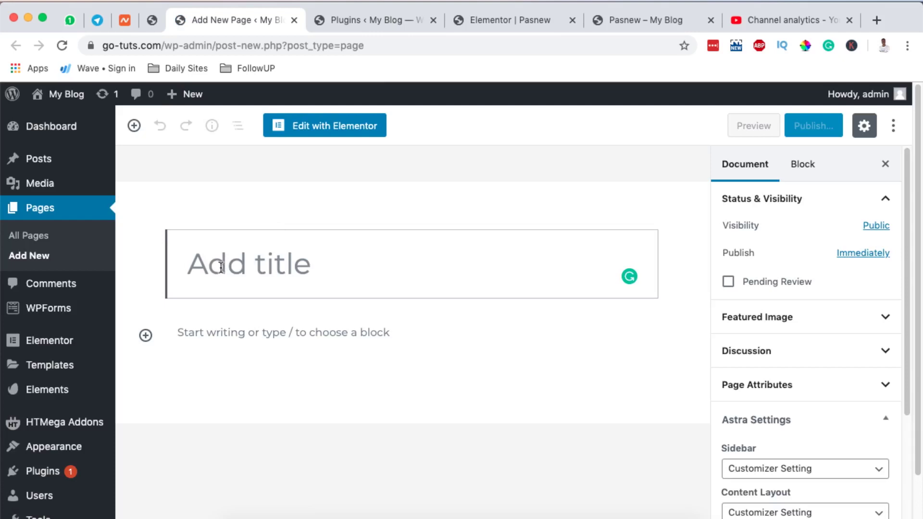
text(BUI)
key(BackSpace)
text(IL)
key(BackSpace)
key(BackSpace)
key(BackSpace)
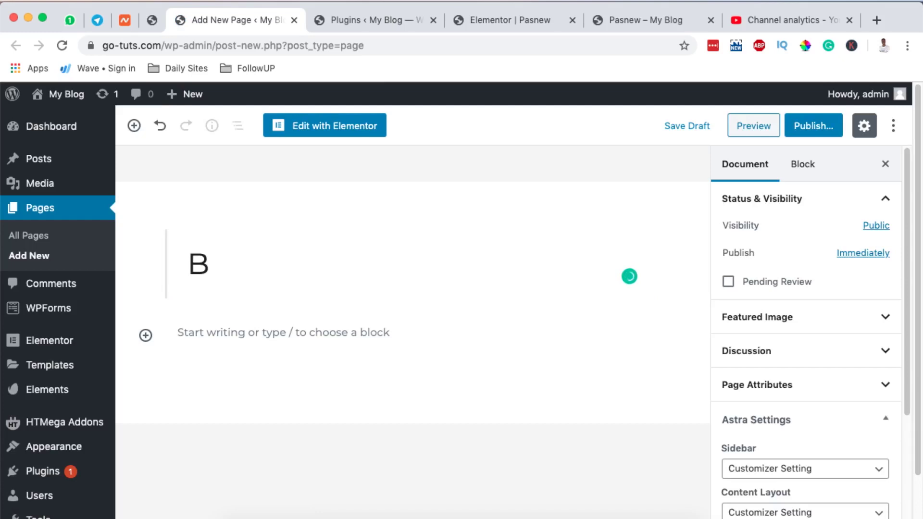
text(uilder)
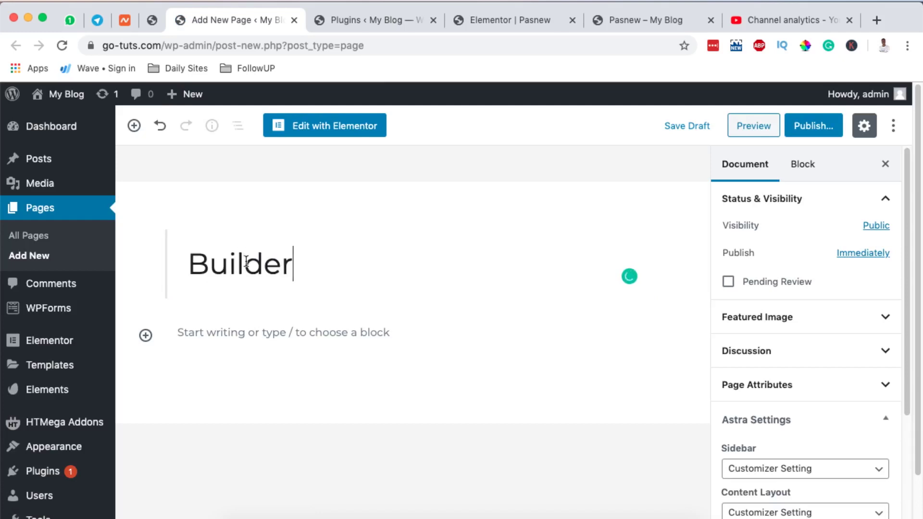
Publish the Builder page and open it in Elementor
click(810, 126)
click(809, 126)
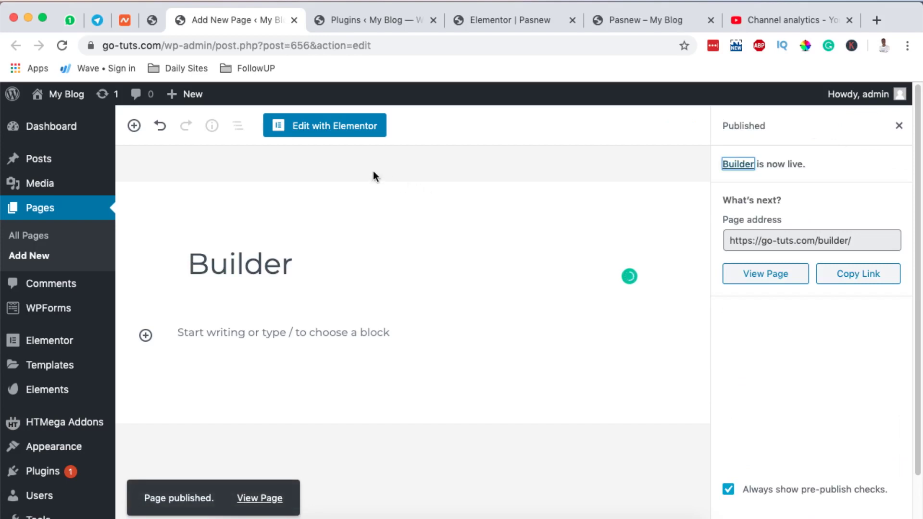
click(311, 128)
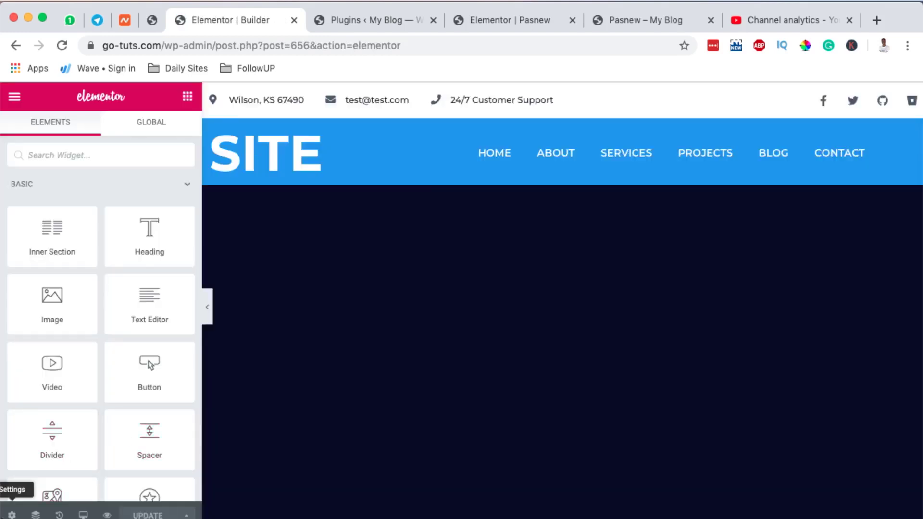
Set the Builder page layout to Elementor Full Width and update the page
click(12, 513)
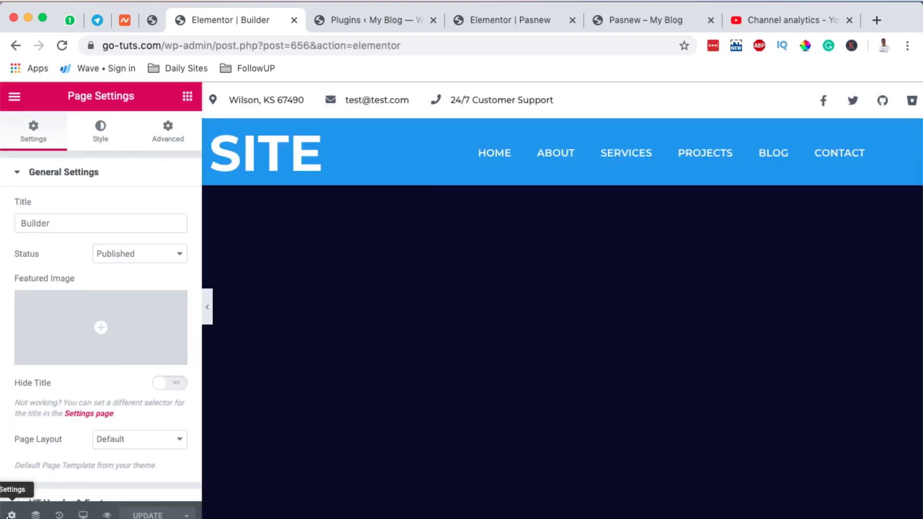
click(144, 439)
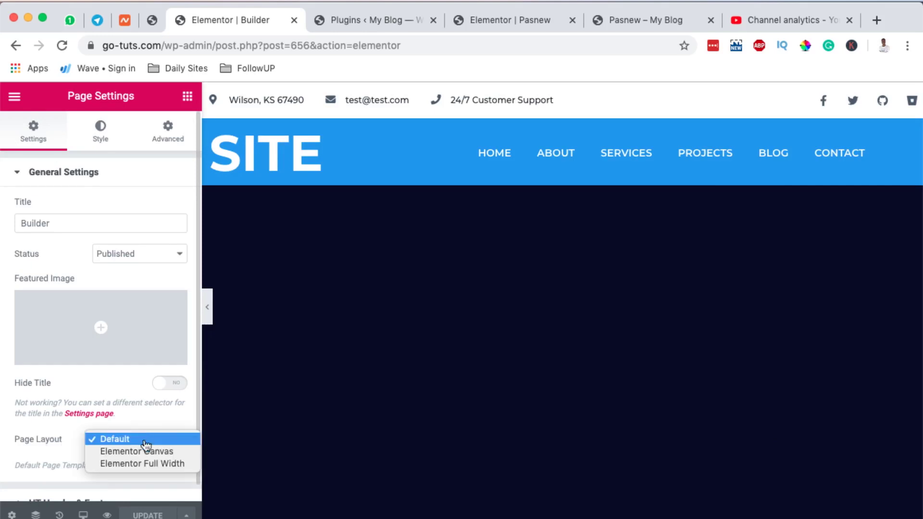
click(142, 464)
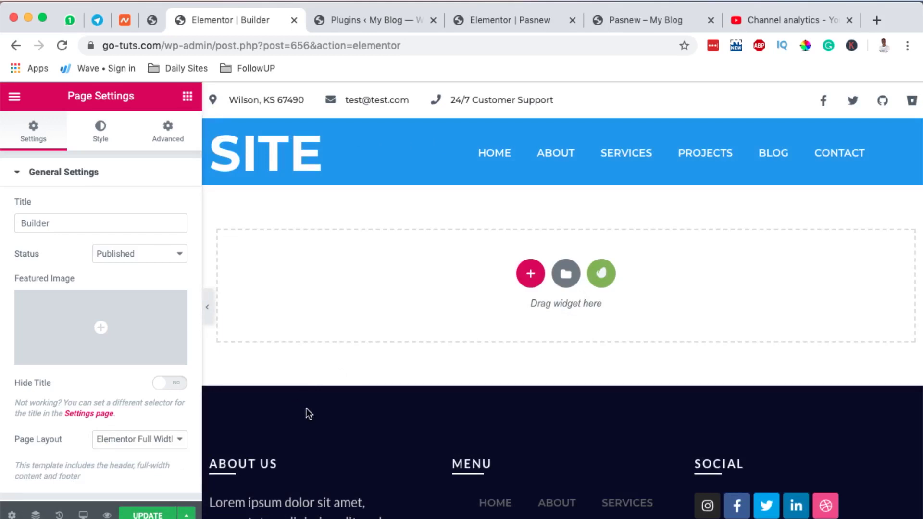
scroll(672, 456, down, 3)
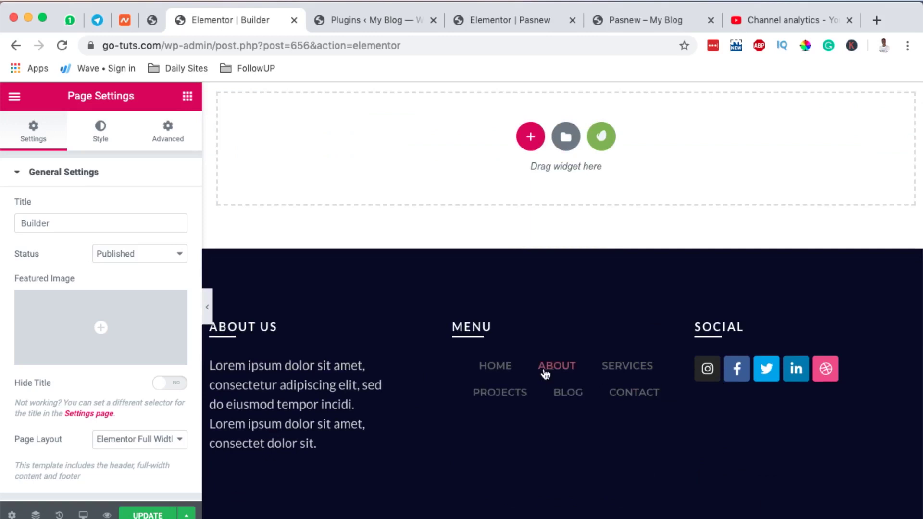
click(136, 515)
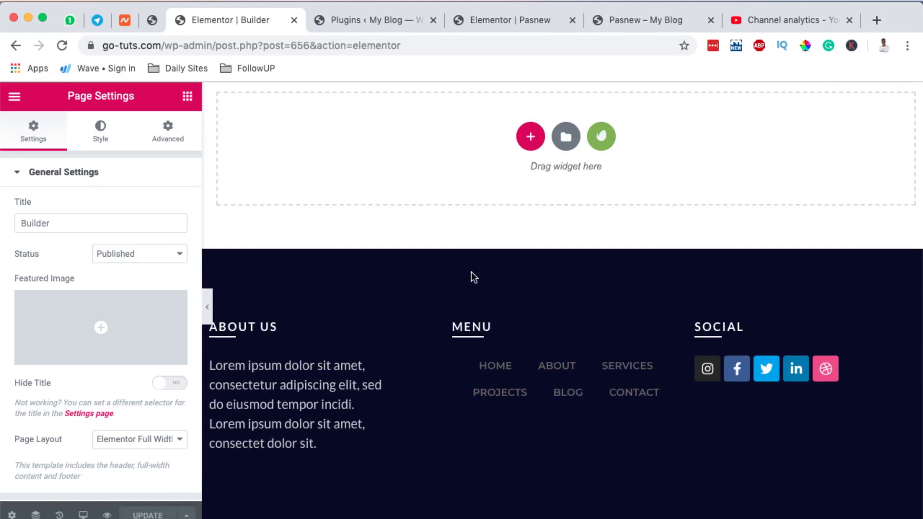
Go back to the WordPress admin and show the All Pages list
scroll(473, 284, up, 3)
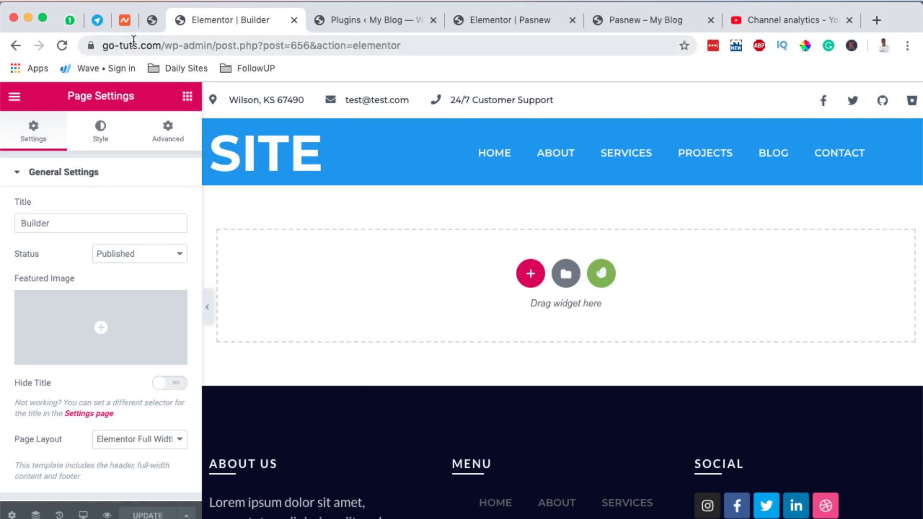
click(153, 21)
click(48, 209)
scroll(314, 317, down, 5)
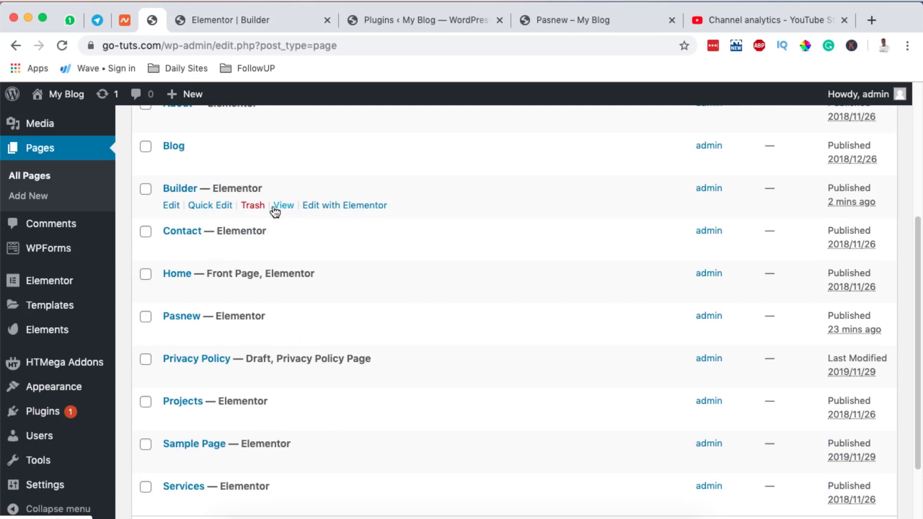
View the live Builder page, select its web address, then return to the Elementor editor
super+click(283, 206)
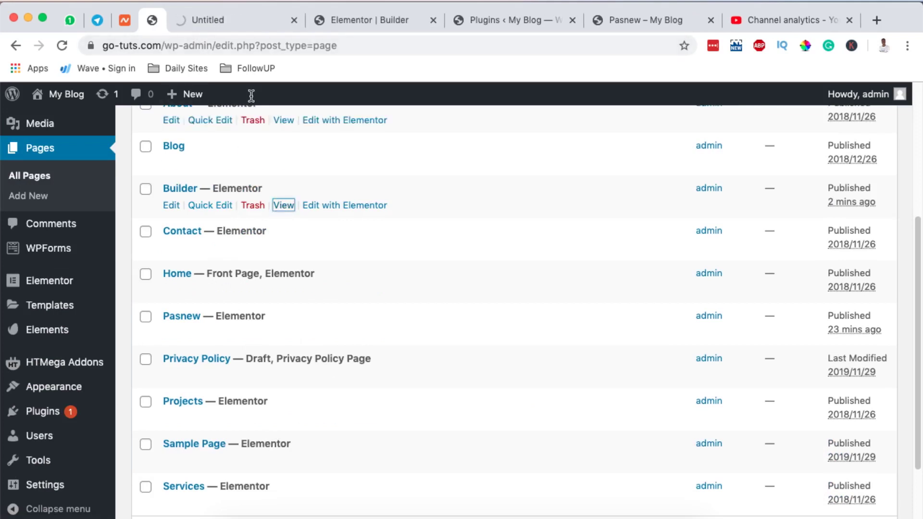
click(344, 20)
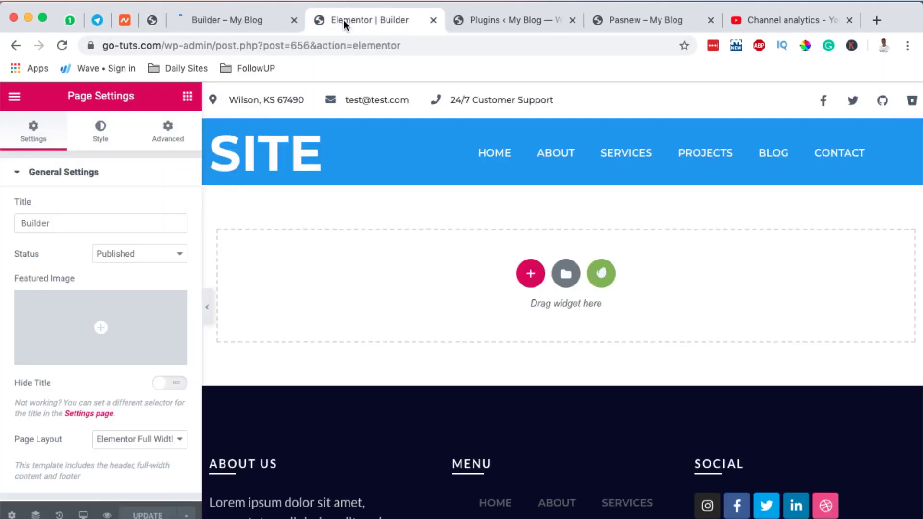
click(215, 20)
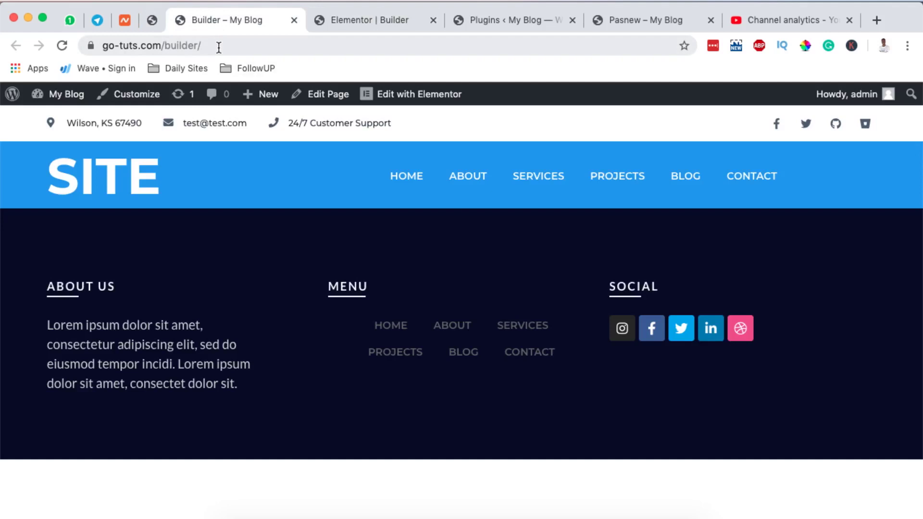
drag(219, 45, 143, 45)
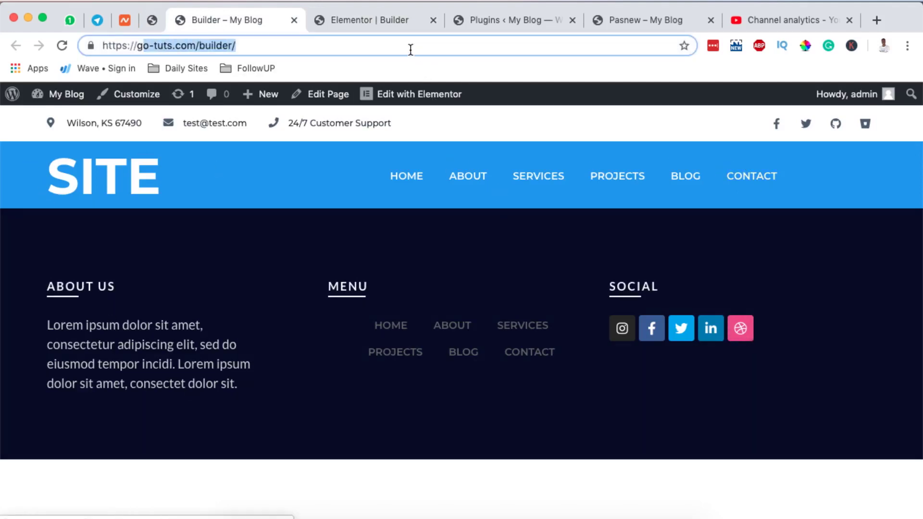
click(352, 25)
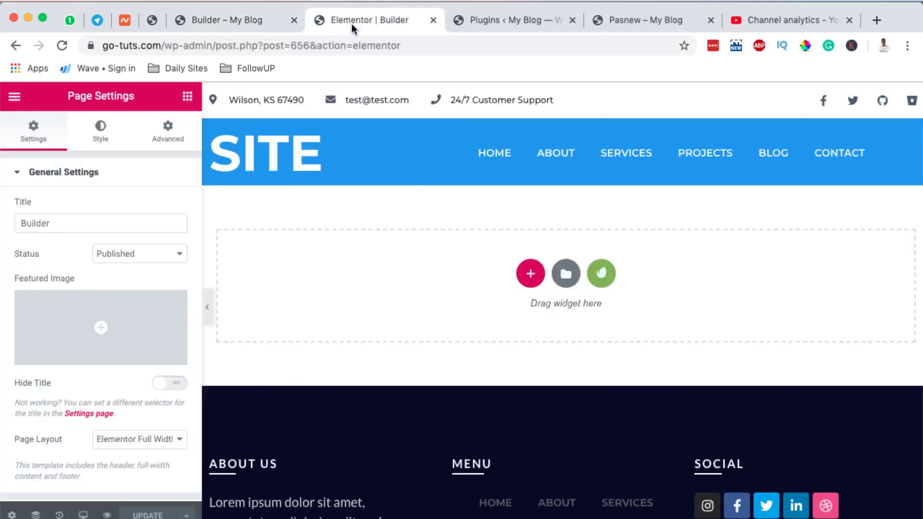
Insert the Hero - Image Background template from My Templates into the page
click(529, 277)
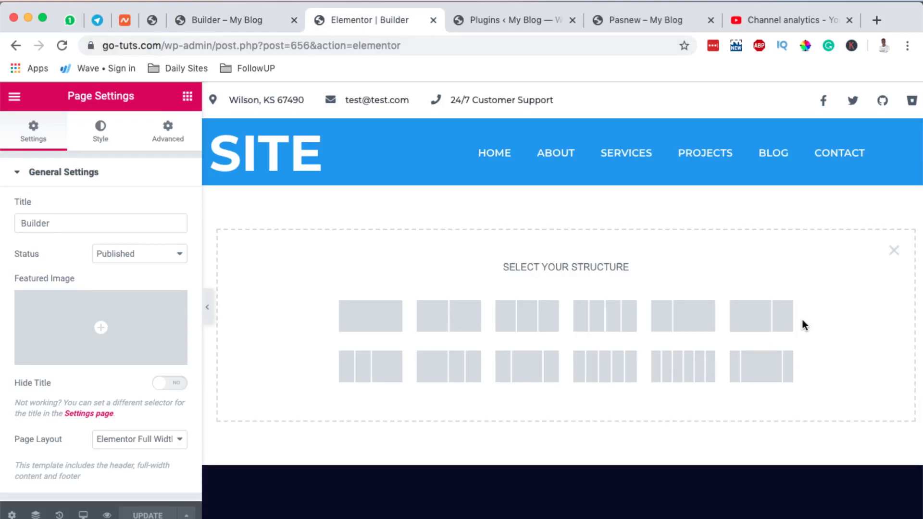
click(893, 250)
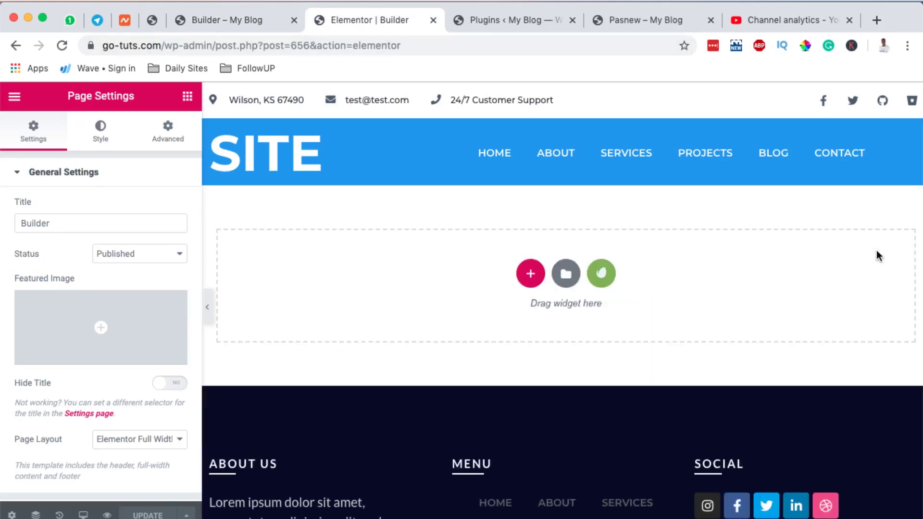
click(566, 274)
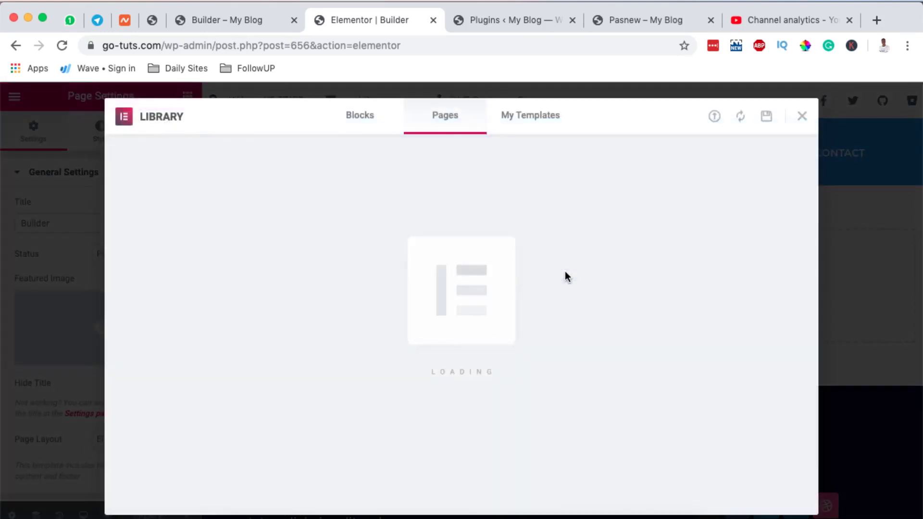
click(522, 121)
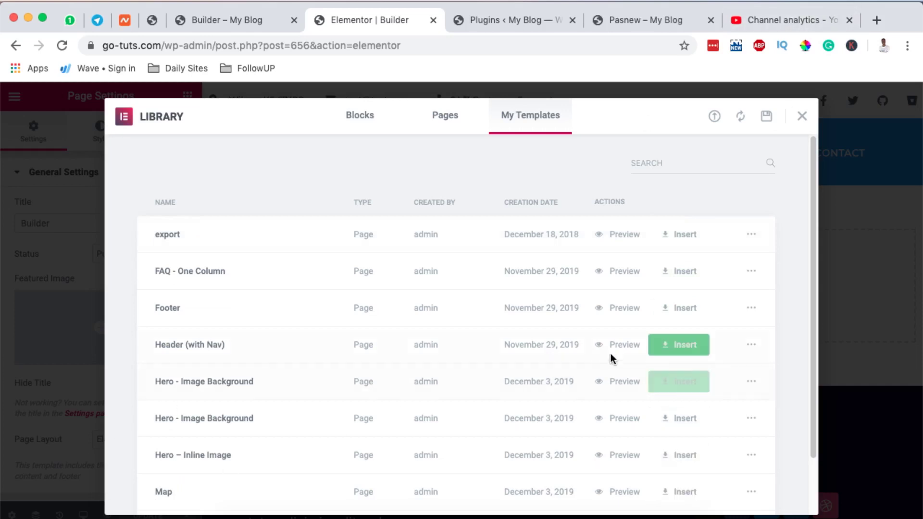
scroll(611, 353, down, 1)
scroll(611, 352, down, 1)
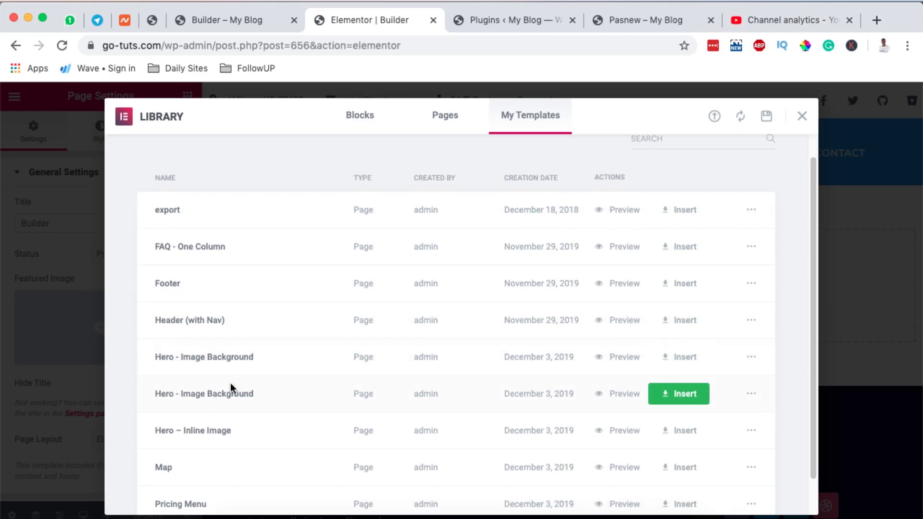
click(680, 356)
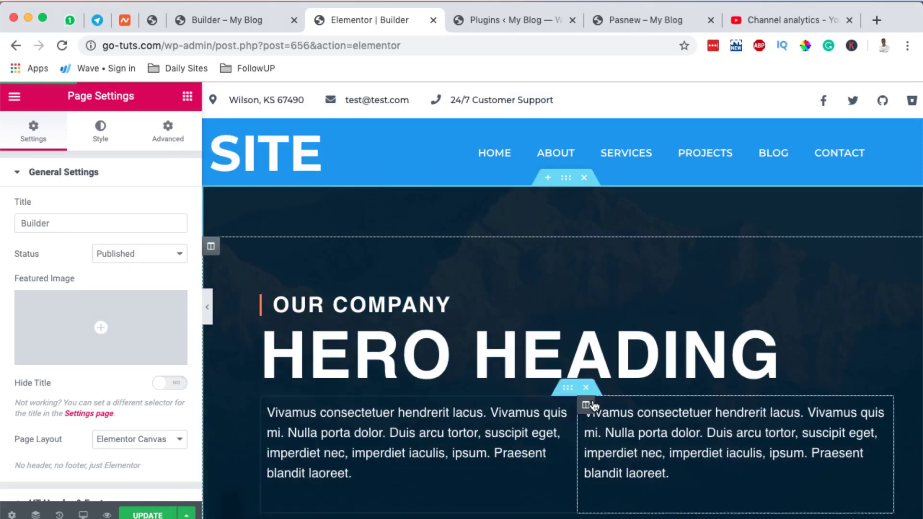
Insert the Pricing Menu template, reset layout to Elementor Full Width, and update the page
scroll(593, 398, down, 5)
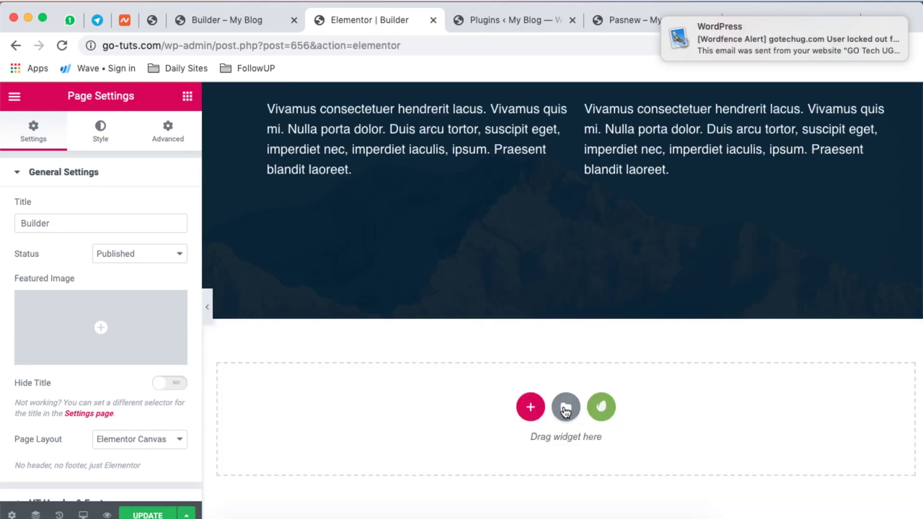
click(566, 411)
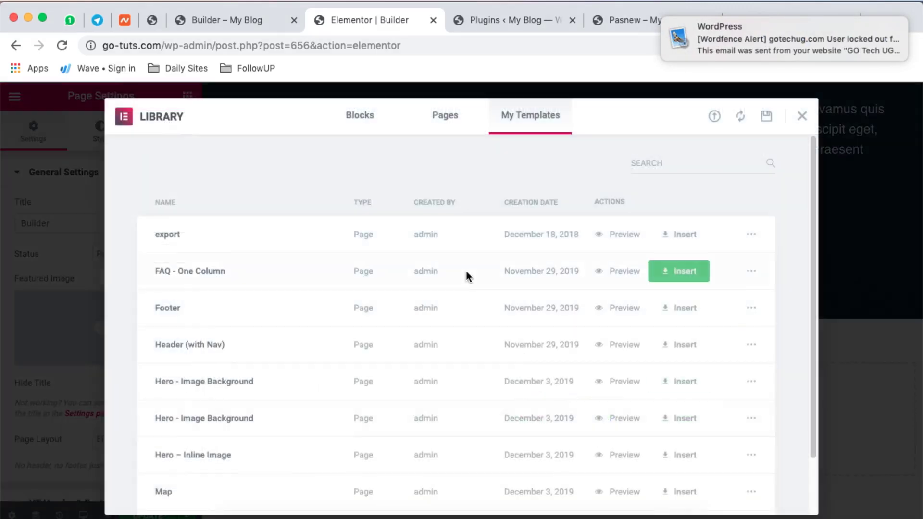
click(675, 380)
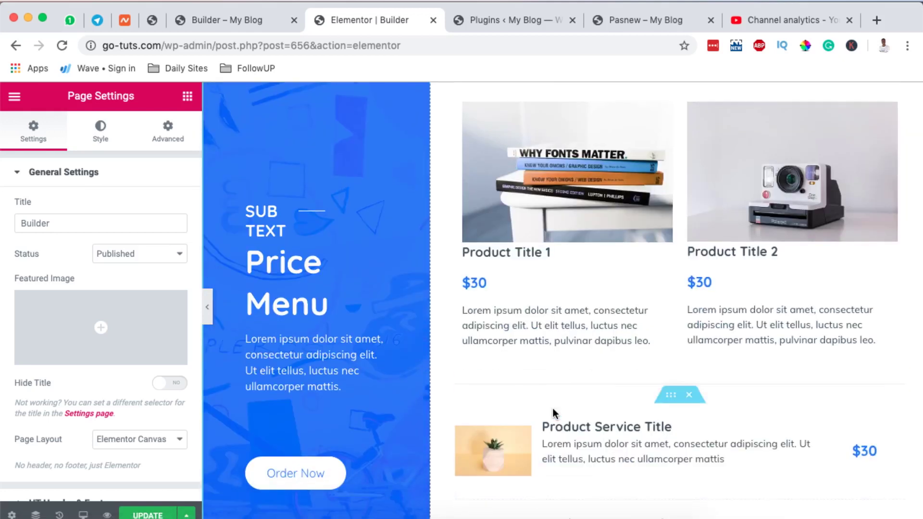
click(135, 447)
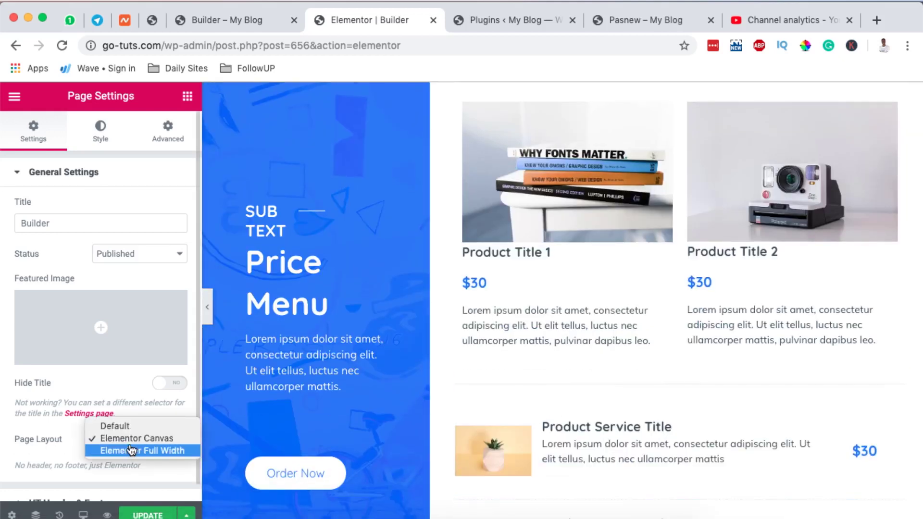
click(130, 449)
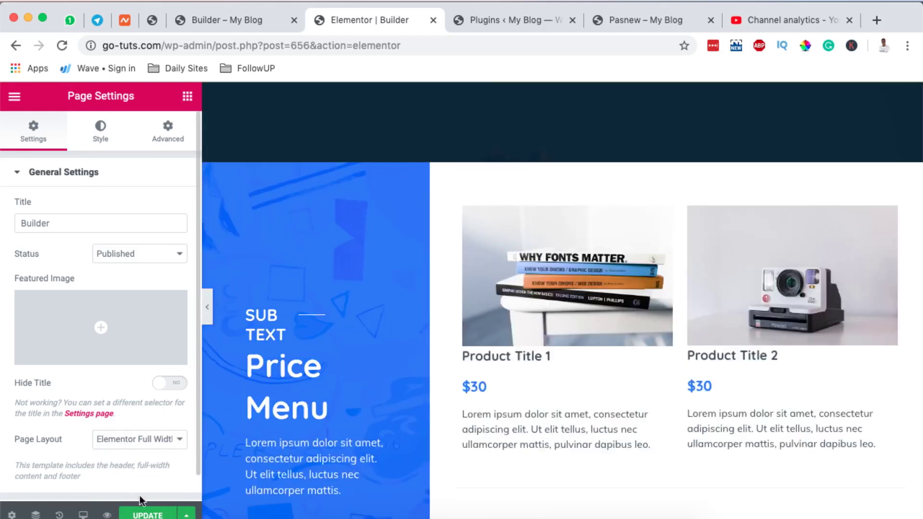
click(148, 515)
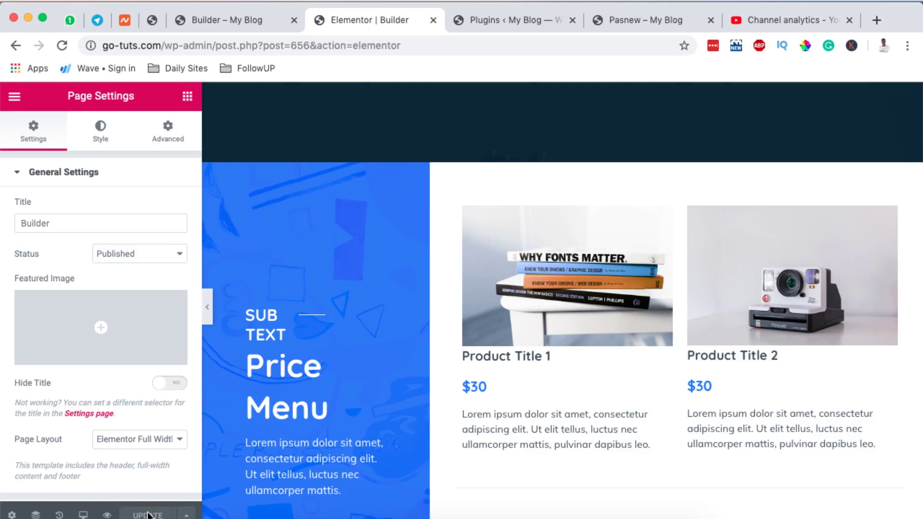
scroll(466, 413, up, 10)
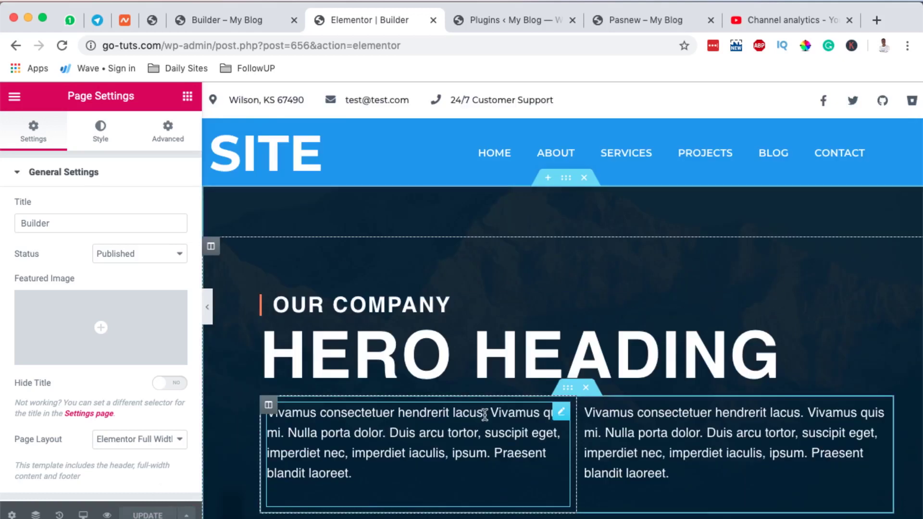
click(215, 19)
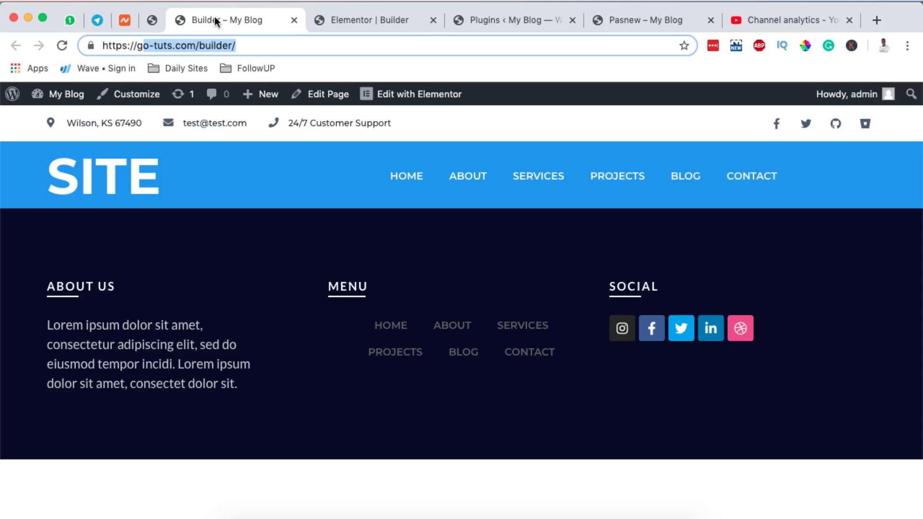
click(61, 47)
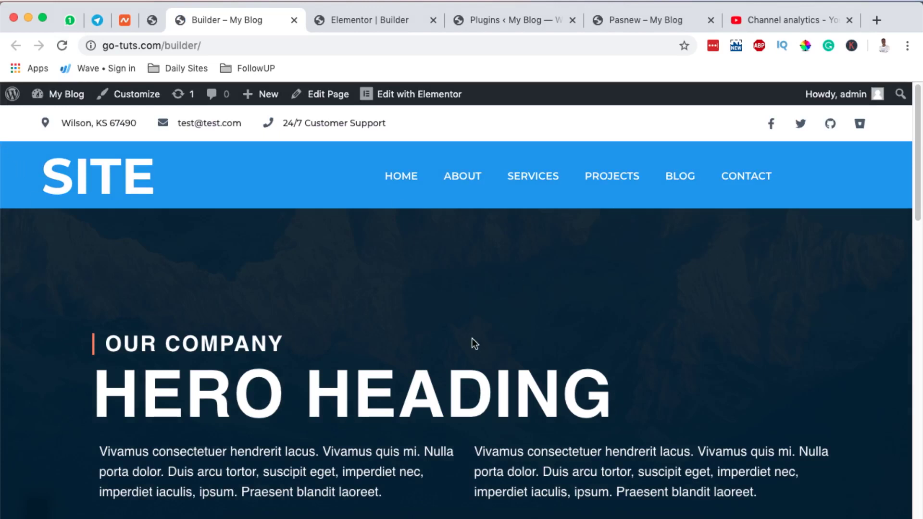
scroll(503, 276, down, 20)
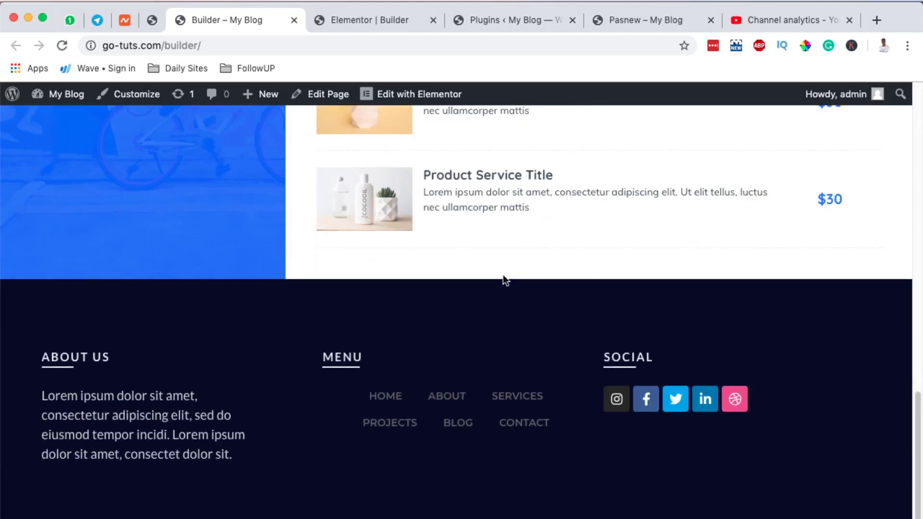
scroll(841, 351, up, 12)
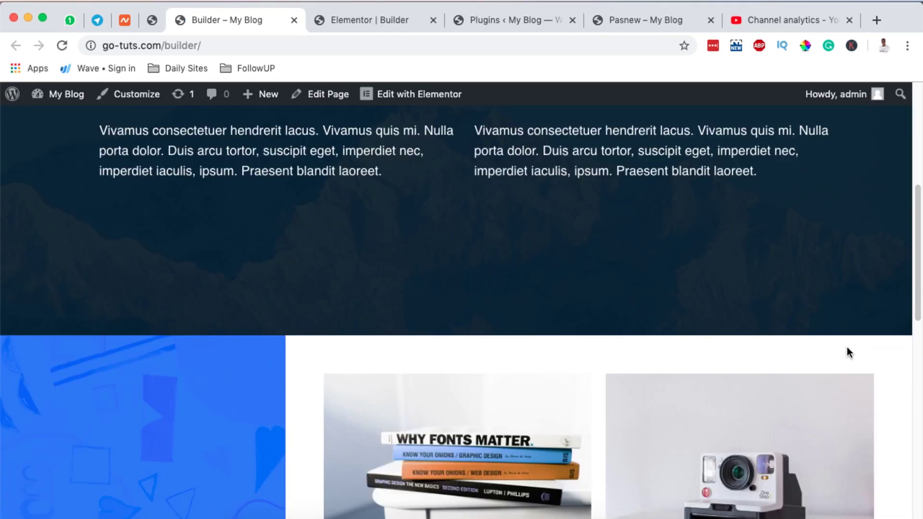
scroll(849, 352, up, 6)
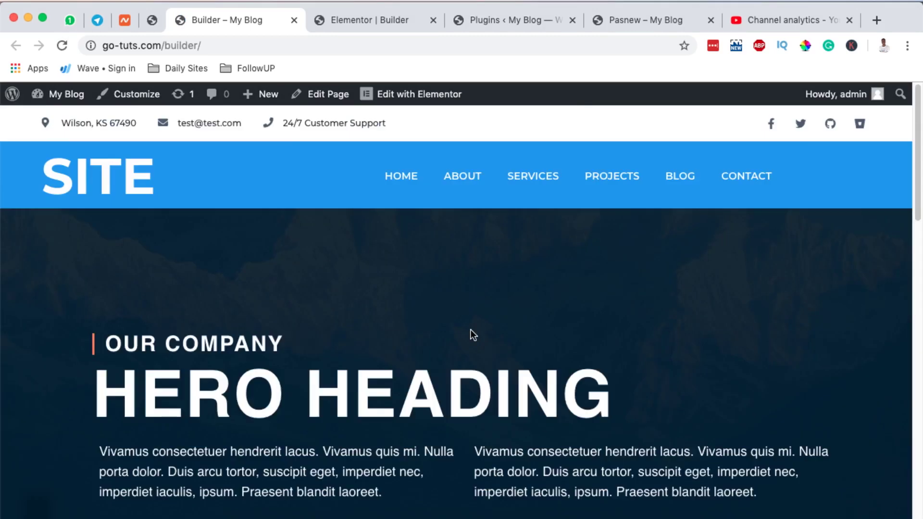
scroll(476, 336, down, 4)
scroll(482, 341, down, 5)
scroll(538, 336, up, 8)
click(357, 20)
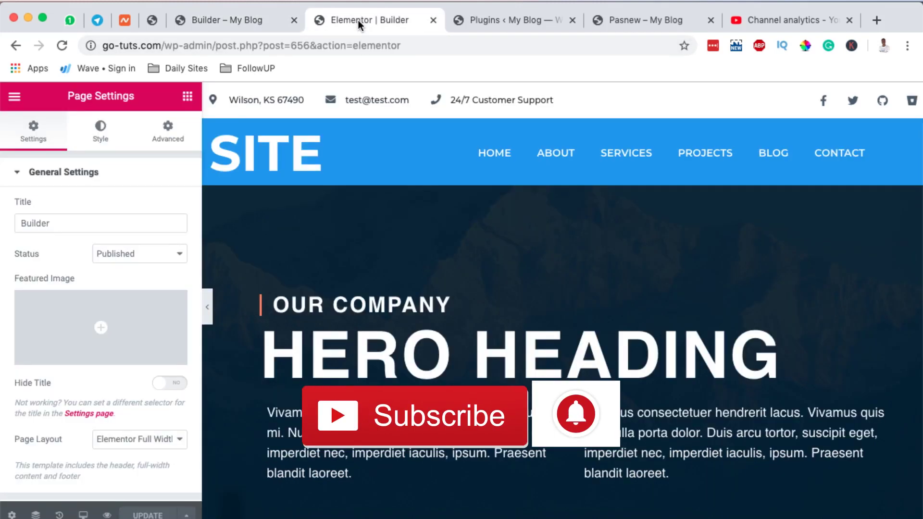